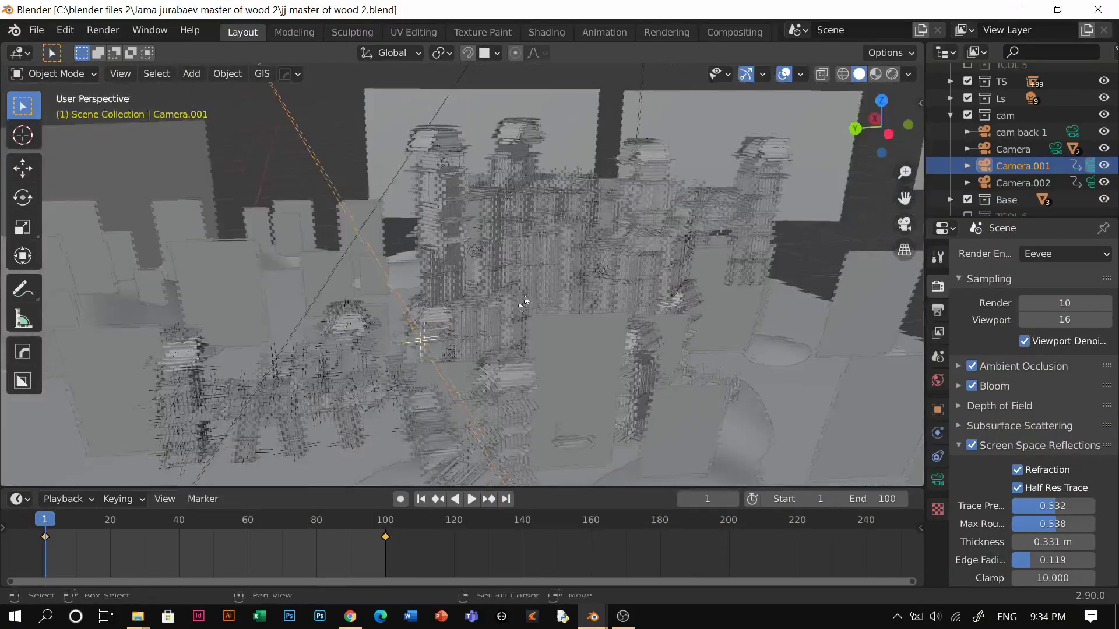
Bring up the second Blender window, close its splash screen and deselect the default cube
middle_click_drag(552, 324, 559, 355)
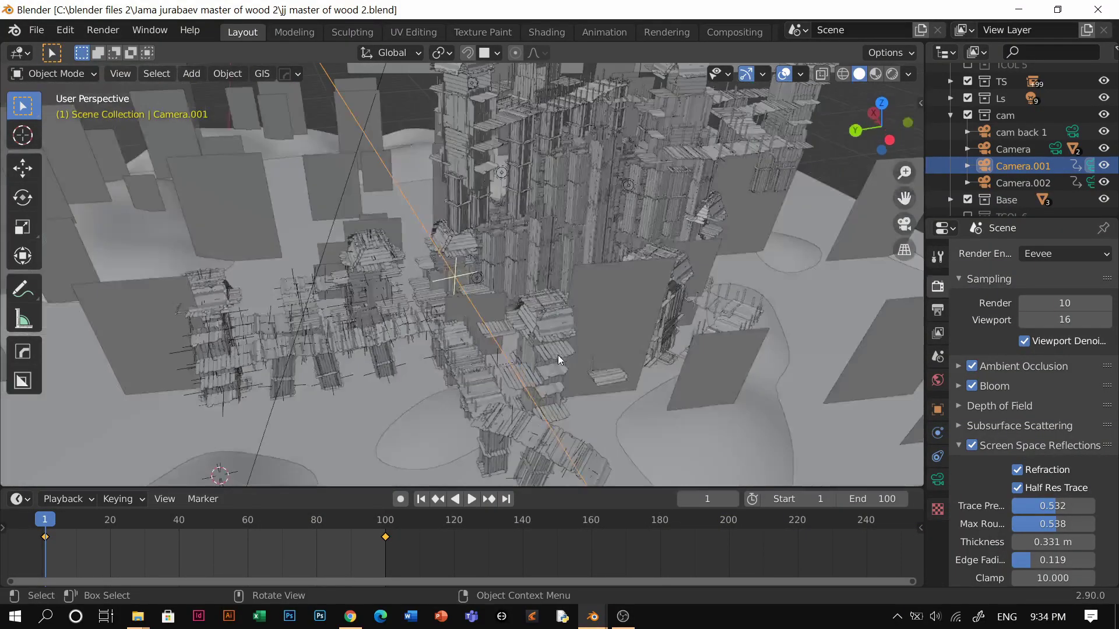
mouse_move(591, 616)
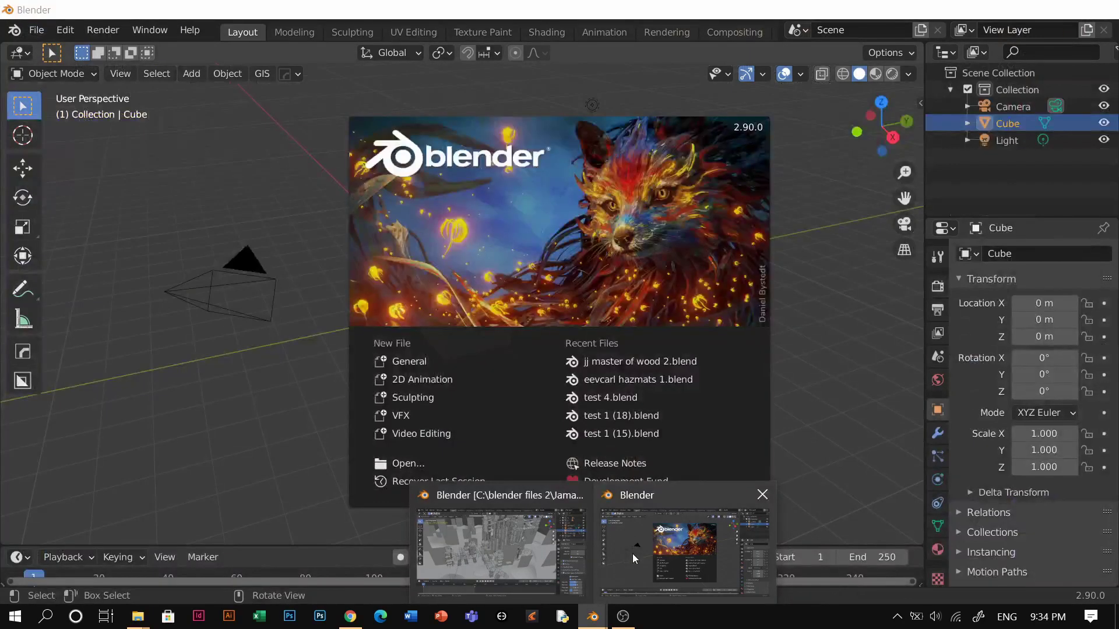
left_click(632, 554)
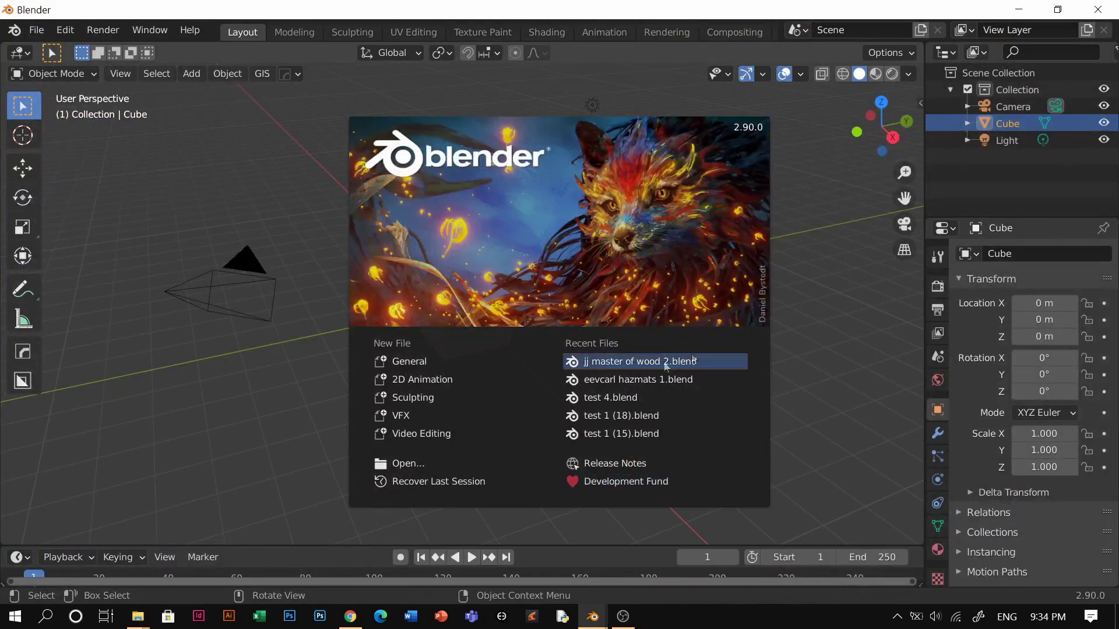
left_click(800, 343)
left_click(616, 366)
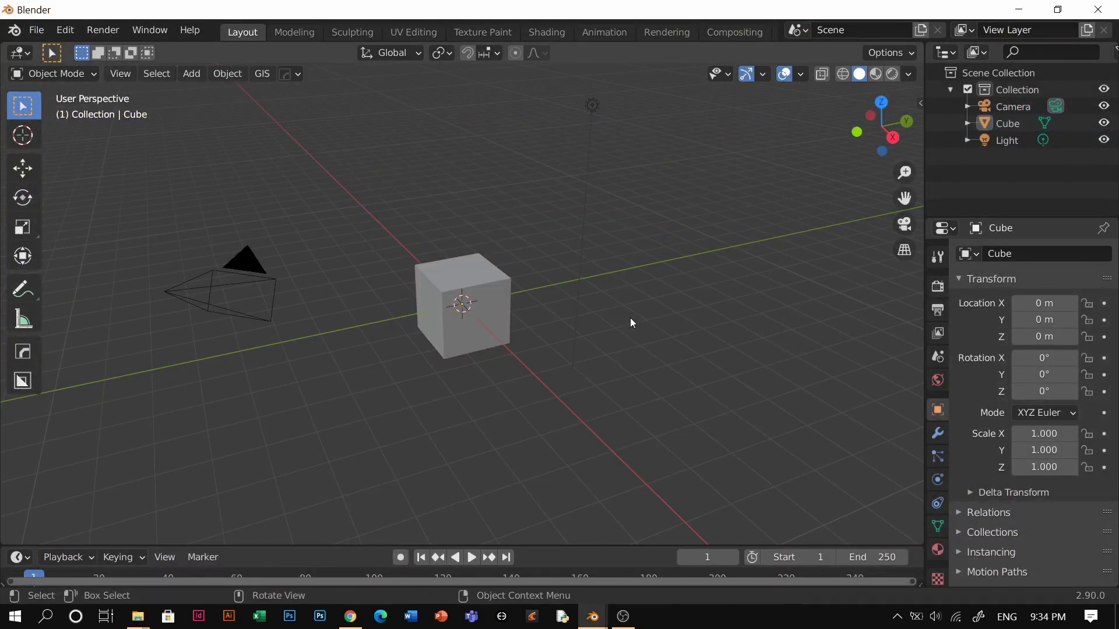
key("shift+a")
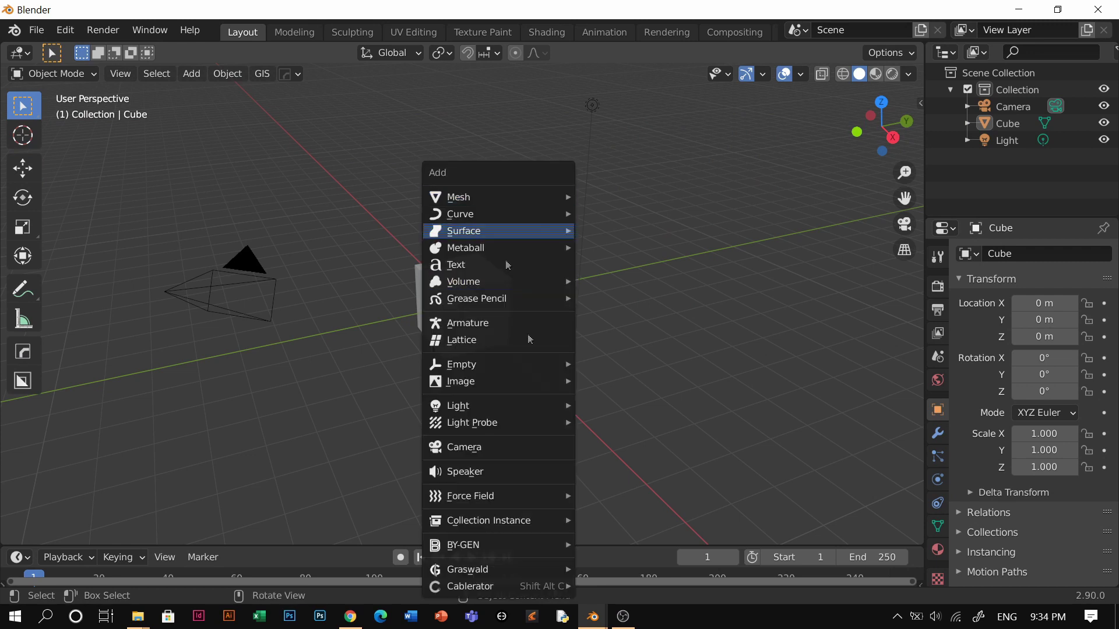
mouse_move(497, 520)
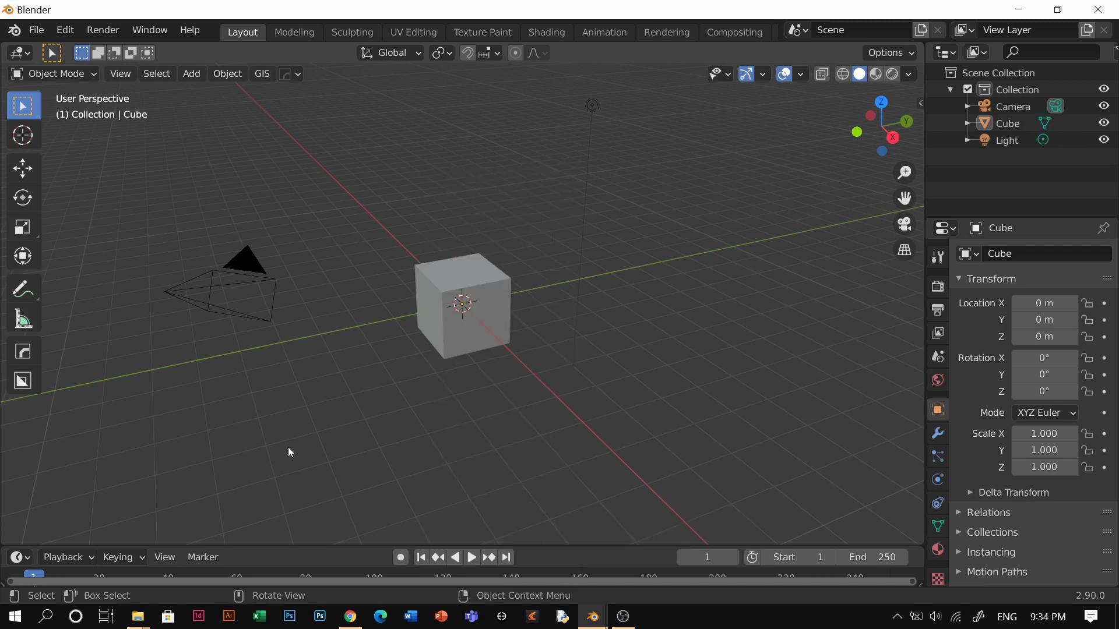
Look over the wooden castle project again, then return to the new cube scene
mouse_move(594, 622)
left_click(500, 551)
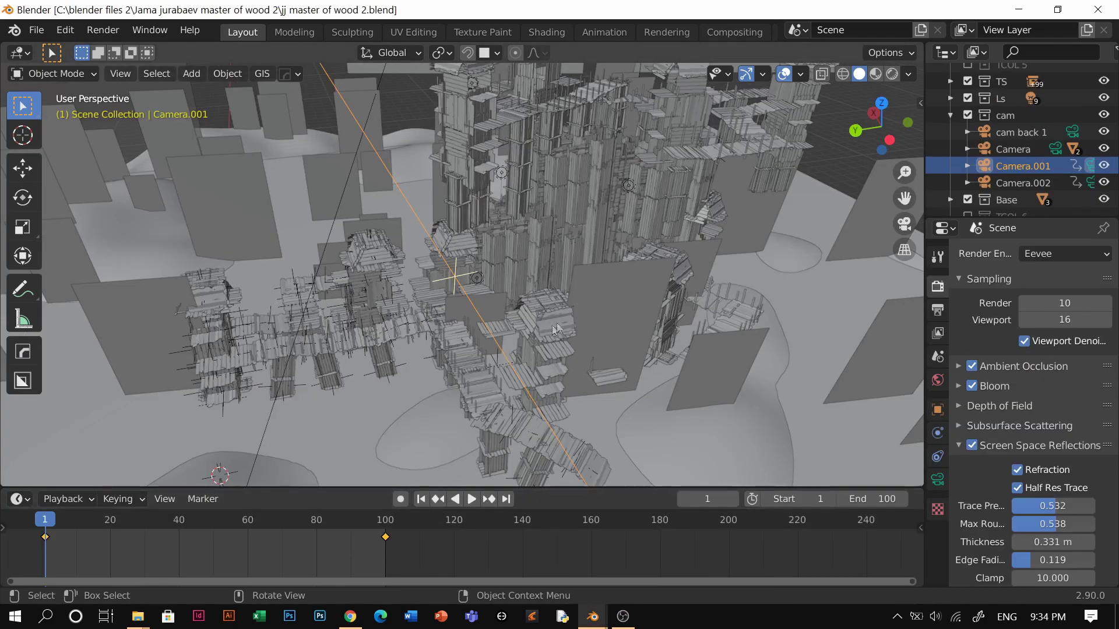
scroll(498, 303, "down", 3)
scroll(445, 308, "up", 5)
middle_click_drag(445, 308, 467, 314)
mouse_move(594, 618)
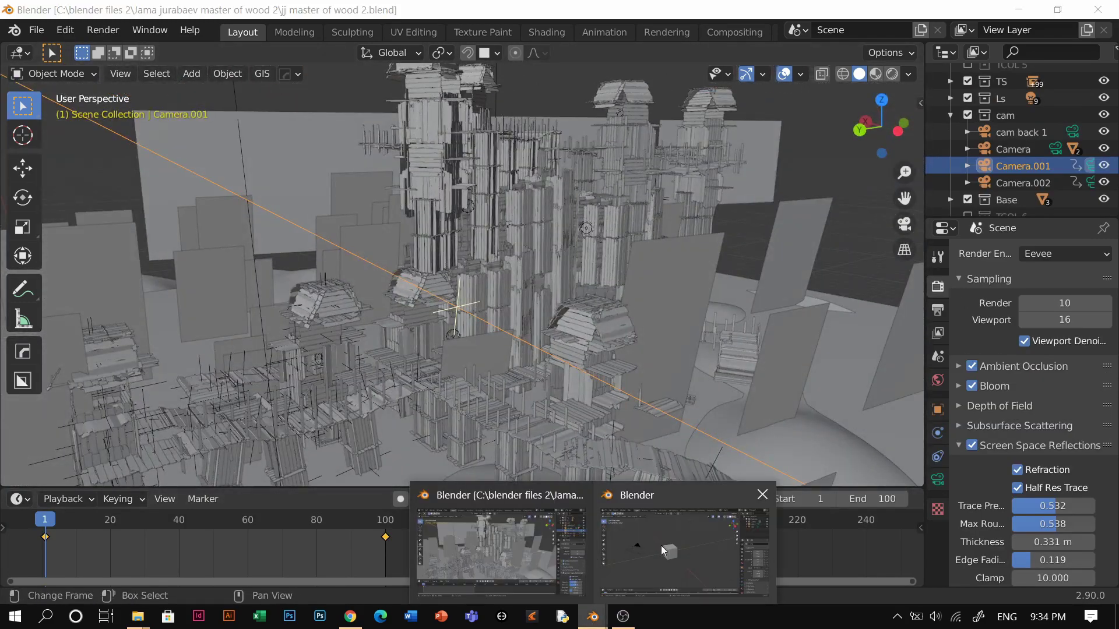
left_click(661, 546)
Delete the default objects, add a fresh cube and rename the collection to 'ash'
key("Delete")
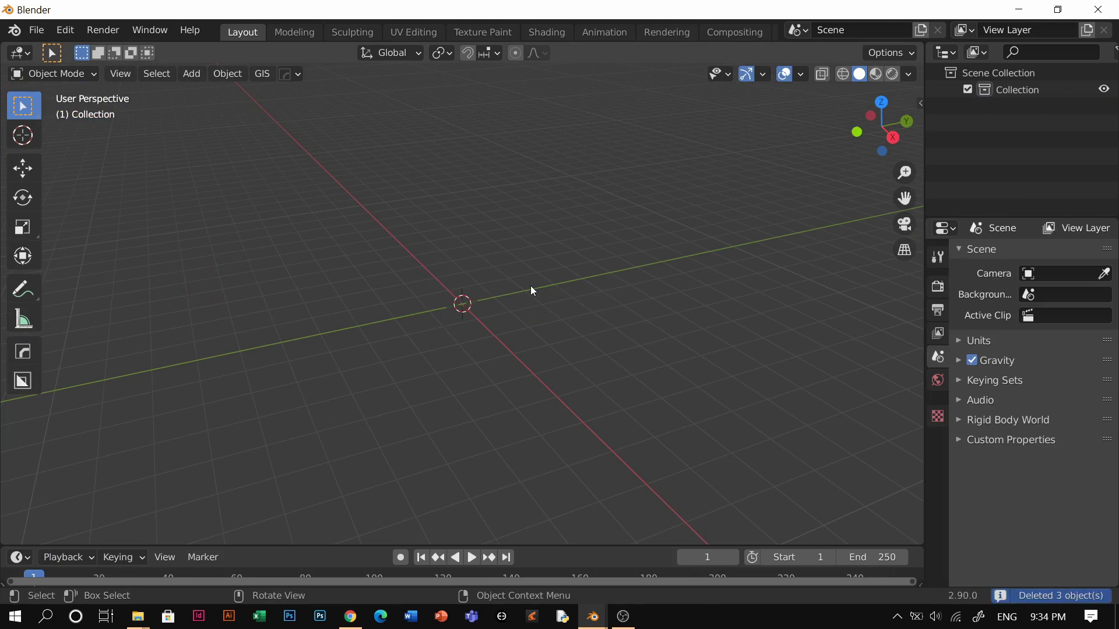
key("shift+a")
mouse_move(542, 199)
left_click(677, 254)
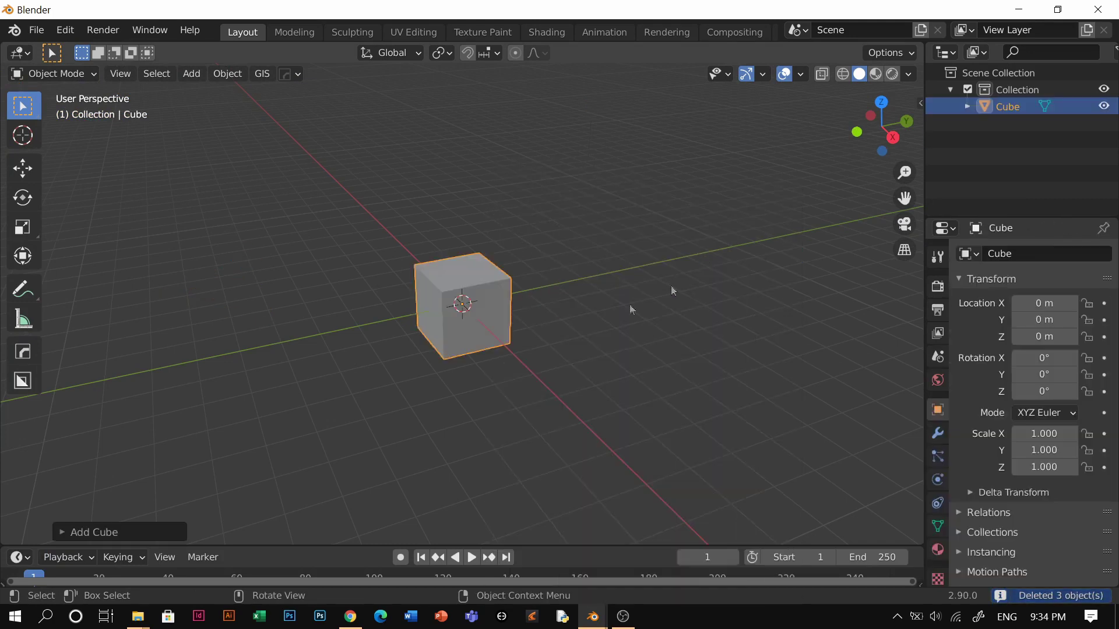
left_click(1007, 91)
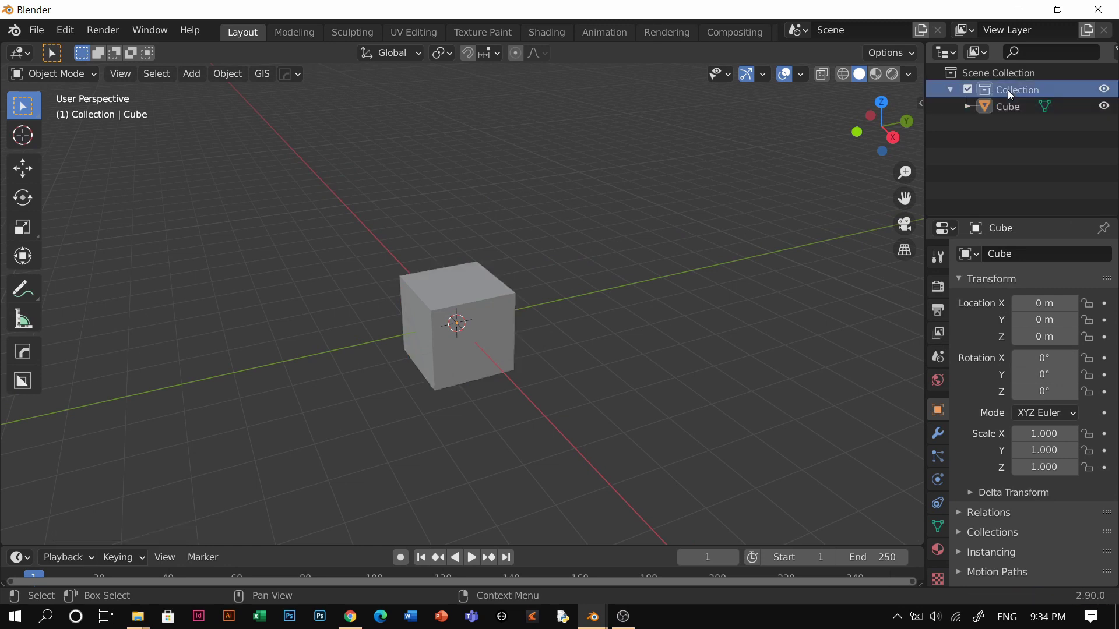
double_click(1008, 90)
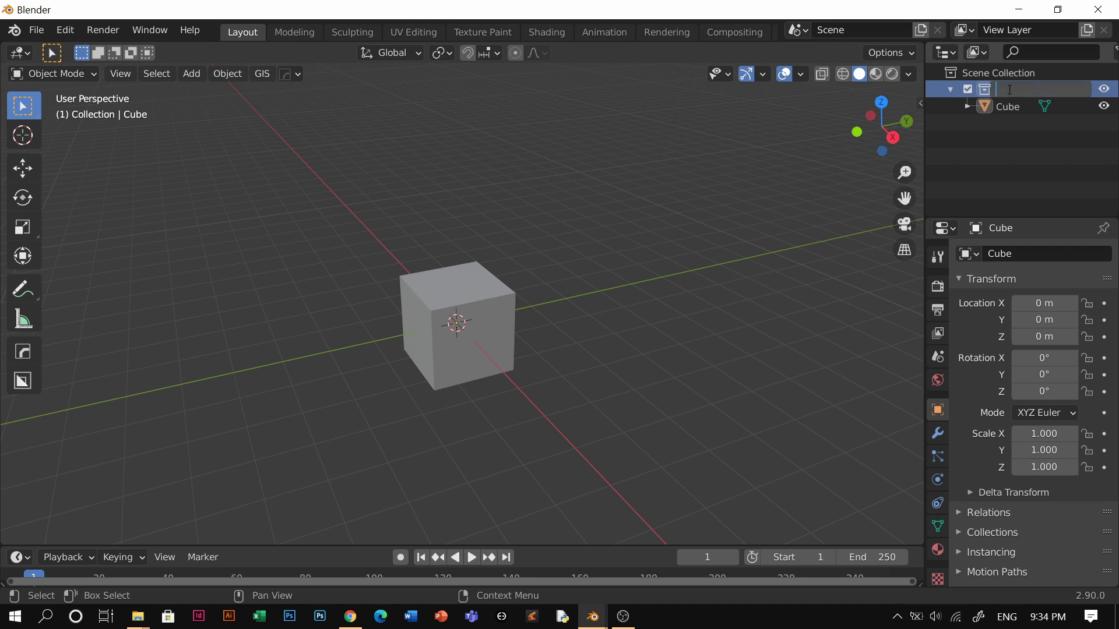
key("Return")
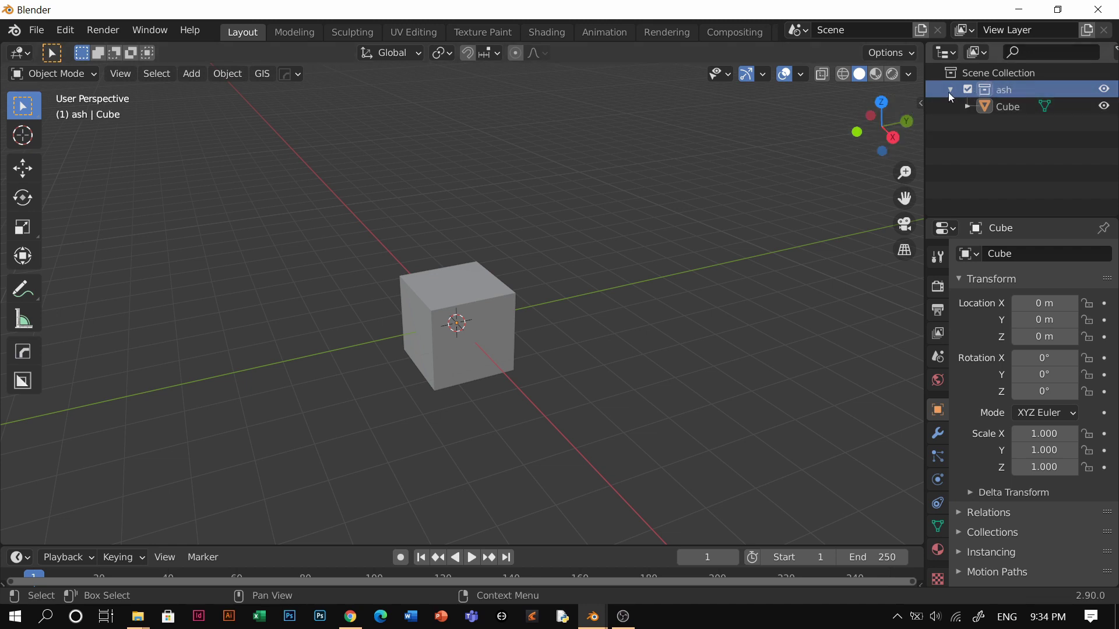
Duplicate the cube twice along Y to make a row of three cubes
left_click(490, 340)
key("shift+d")
key("y")
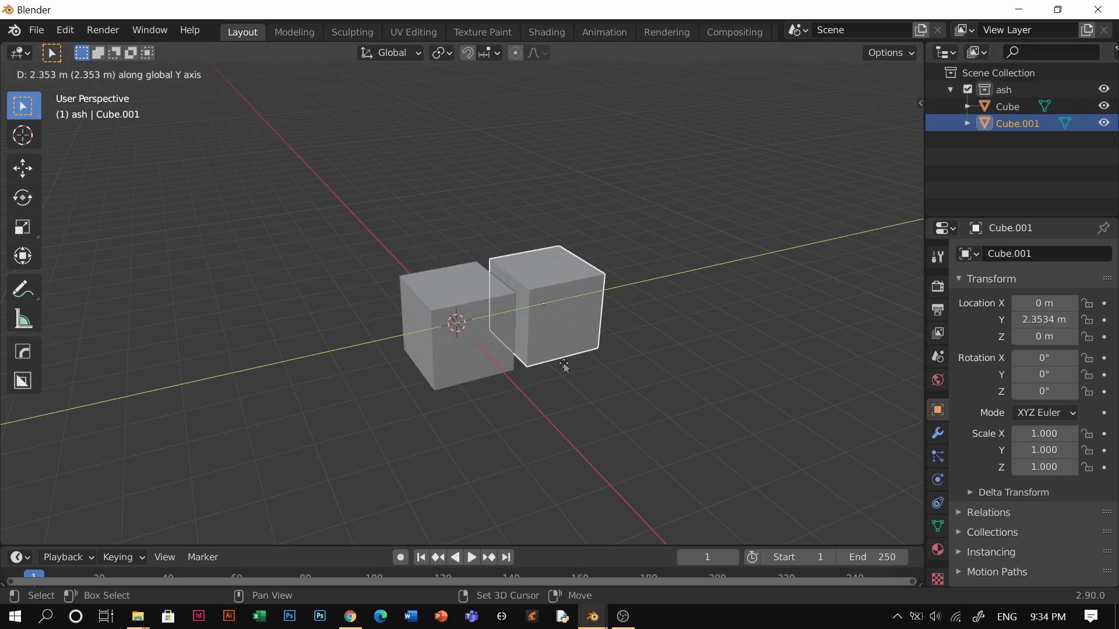
left_click(564, 363)
key("shift+d")
key("y")
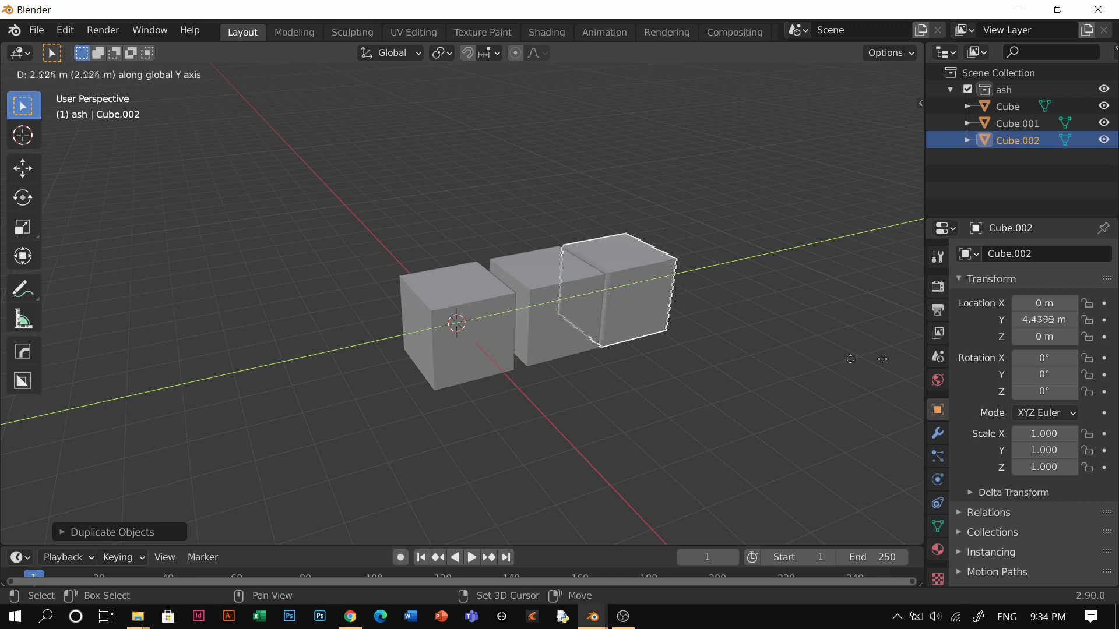
left_click(257, 418)
left_click(681, 345)
middle_click_drag(680, 346, 626, 388)
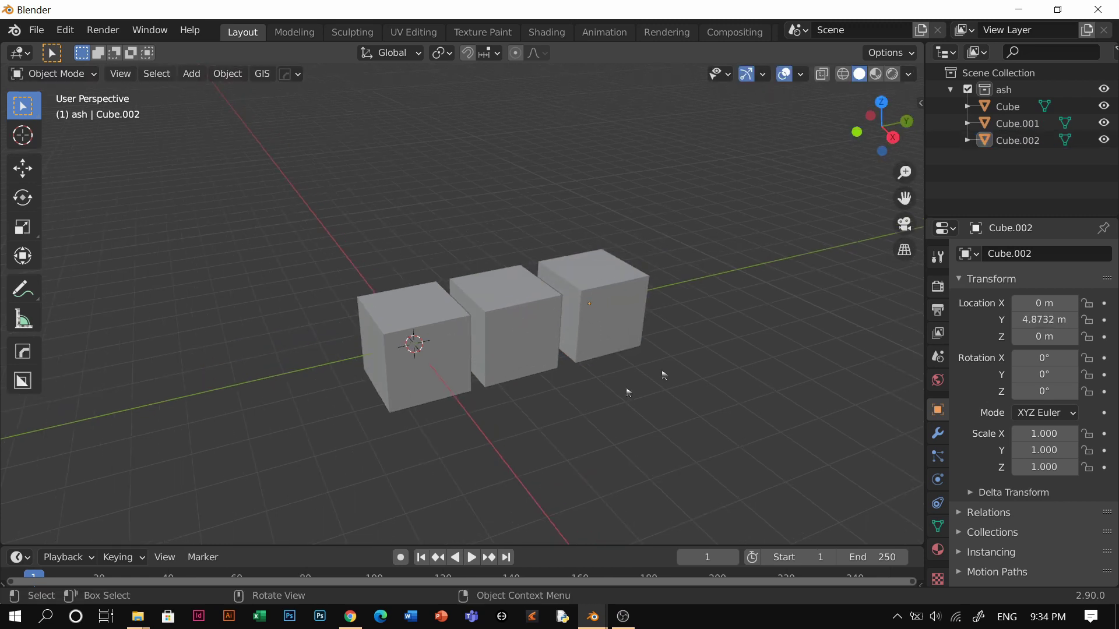
Exclude the ash collection from the scene so its cubes disappear
left_click(950, 90)
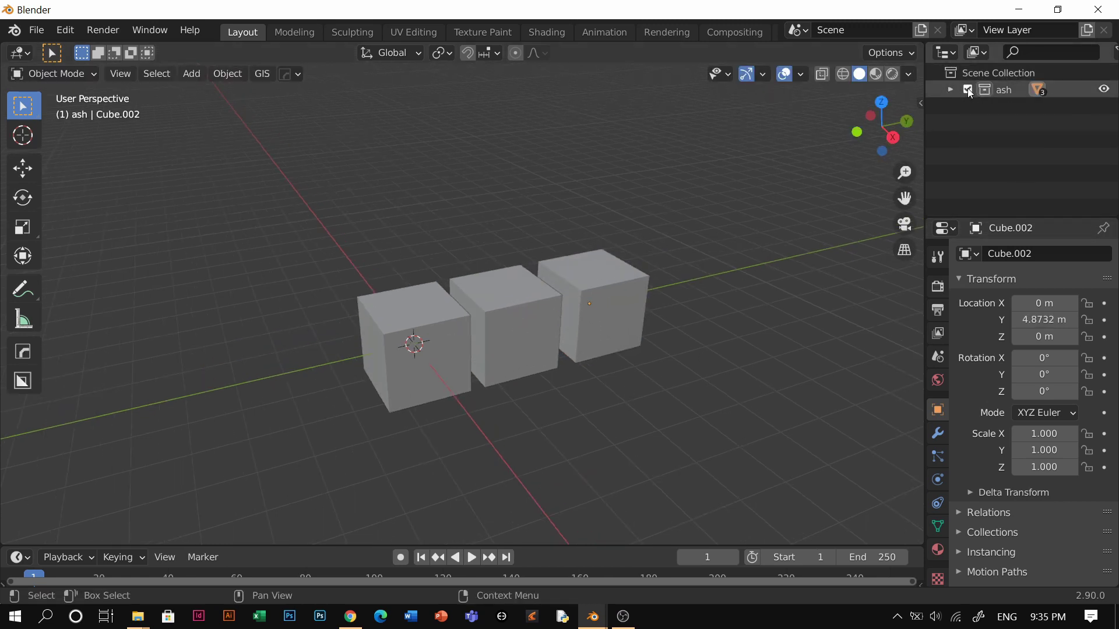
left_click(968, 88)
left_click(967, 88)
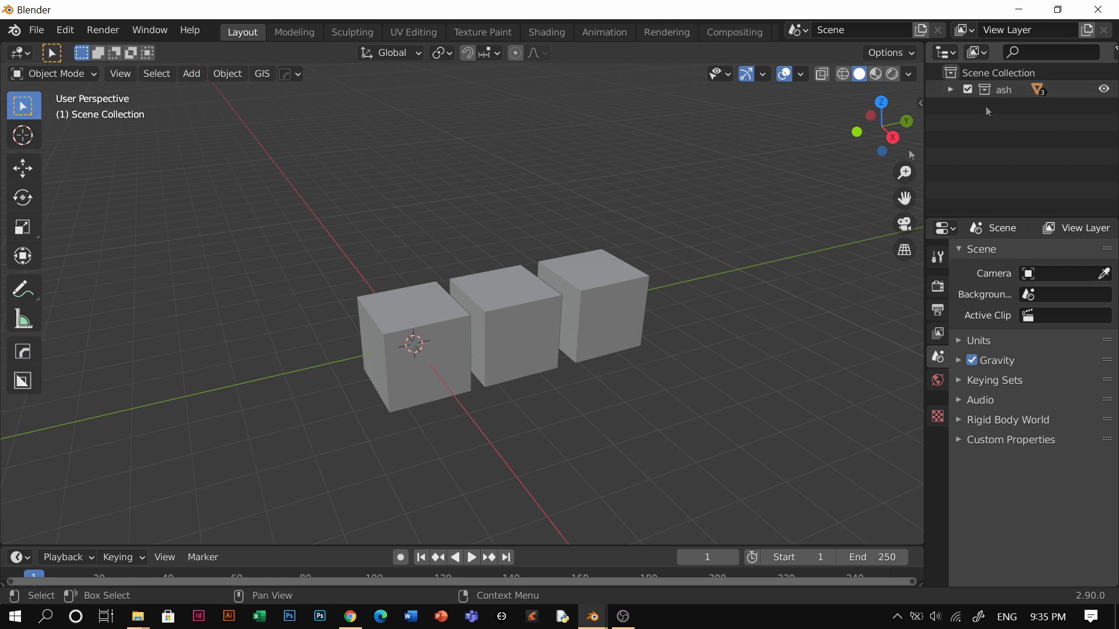
left_click(477, 333)
left_click(478, 333)
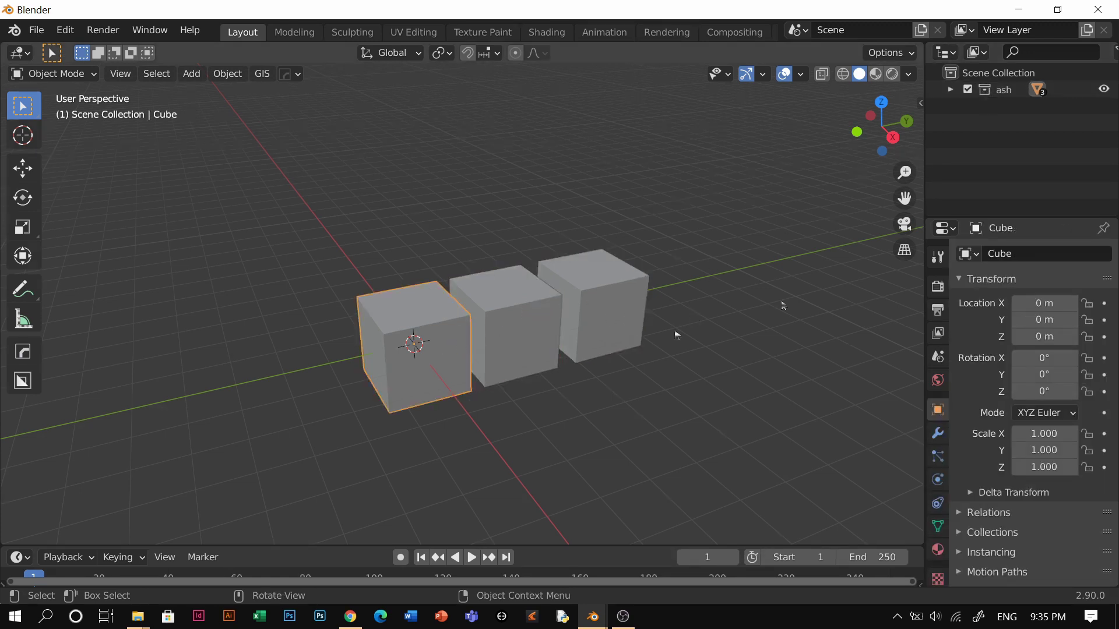
left_click(950, 90)
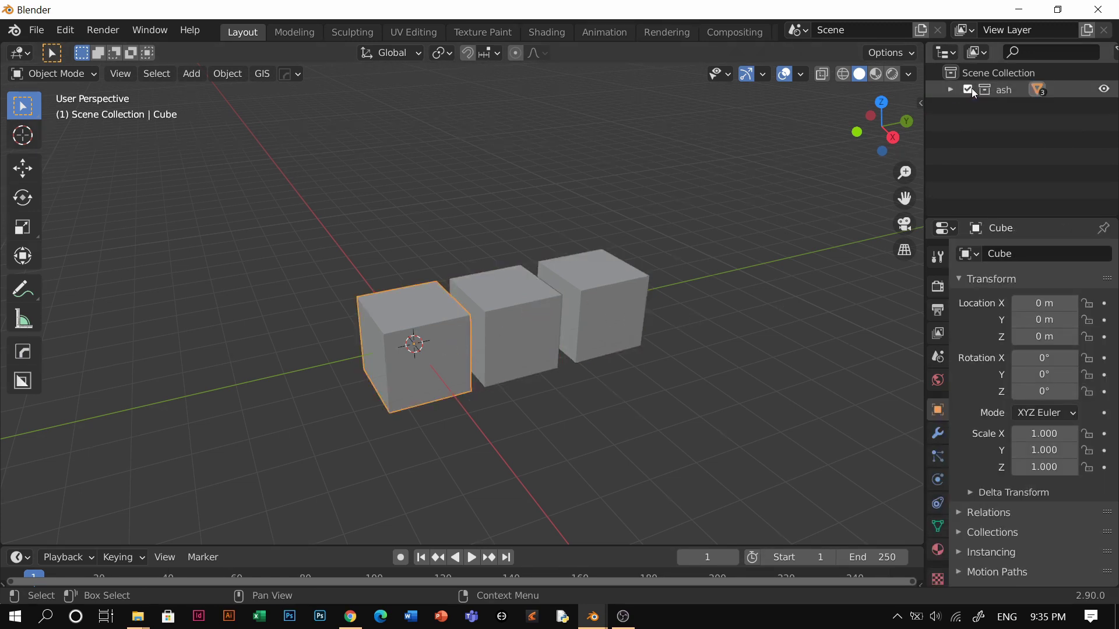
left_click(968, 89)
key("shift+a")
Add a collection instance of the ash collection
mouse_move(565, 529)
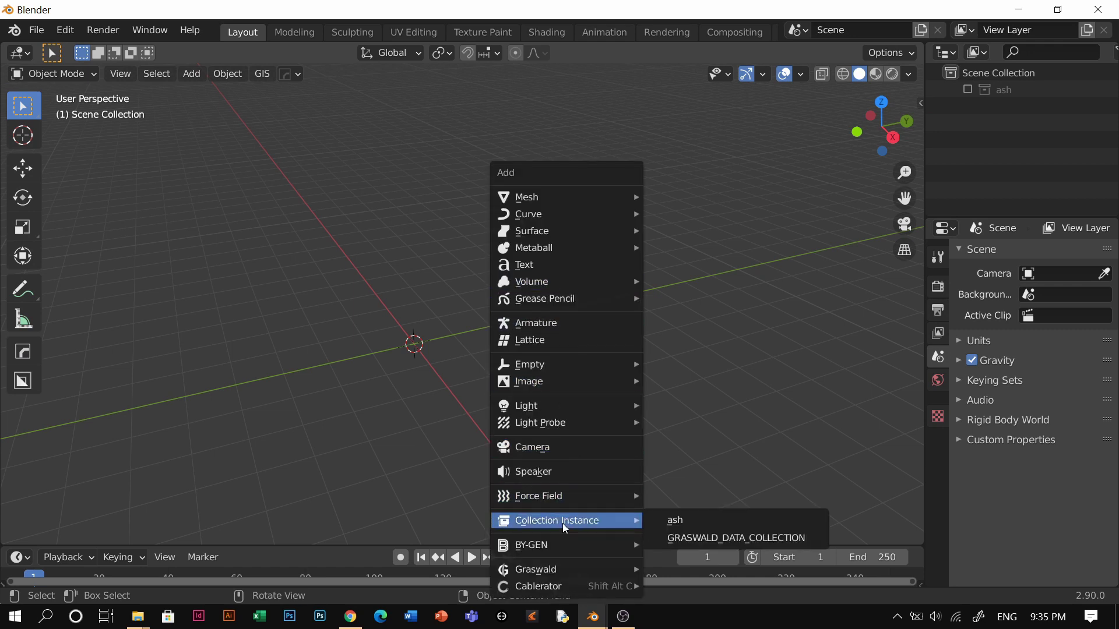
left_click(688, 521)
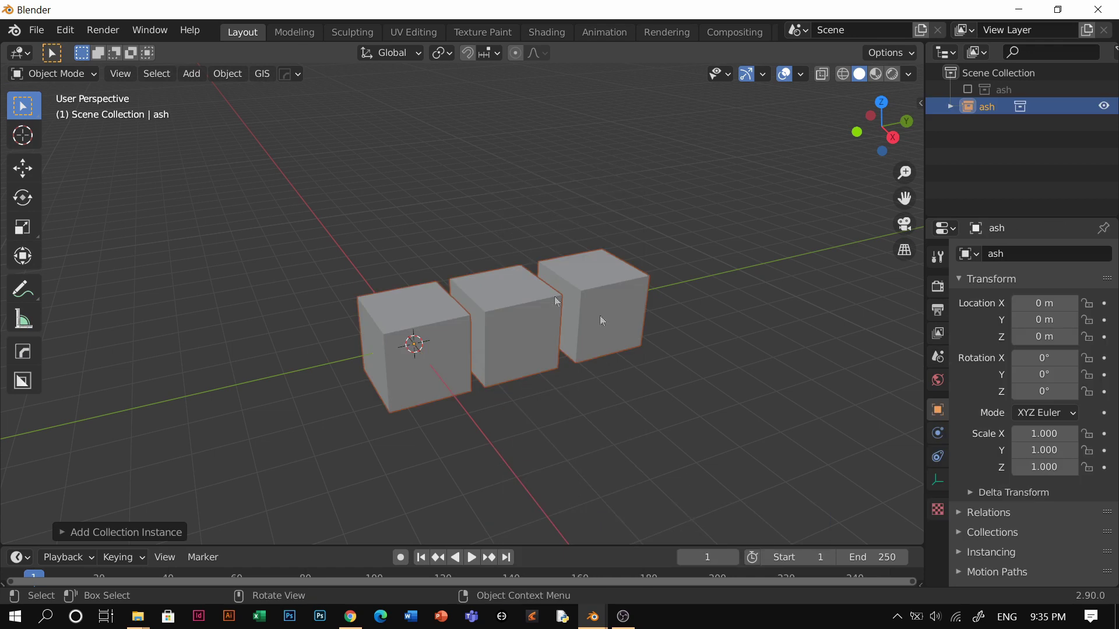
key("g")
key("x")
key("Escape")
key("g")
key("y")
key("Escape")
mouse_move(513, 345)
middle_mouse_down()
mouse_move(544, 326)
mouse_move(499, 331)
mouse_move(514, 315)
mouse_move(500, 336)
middle_mouse_up()
scroll(510, 313, "up", 2)
scroll(538, 320, "down", 2)
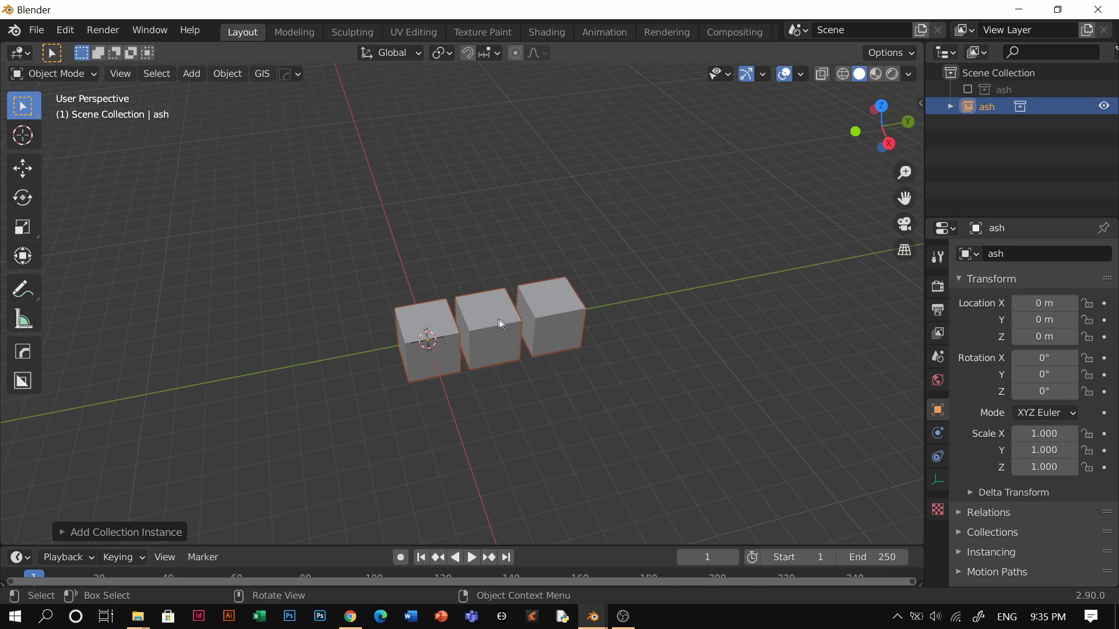
Move the instance to Y 8.7143 m and re-include the ash collection
key("g")
key("y")
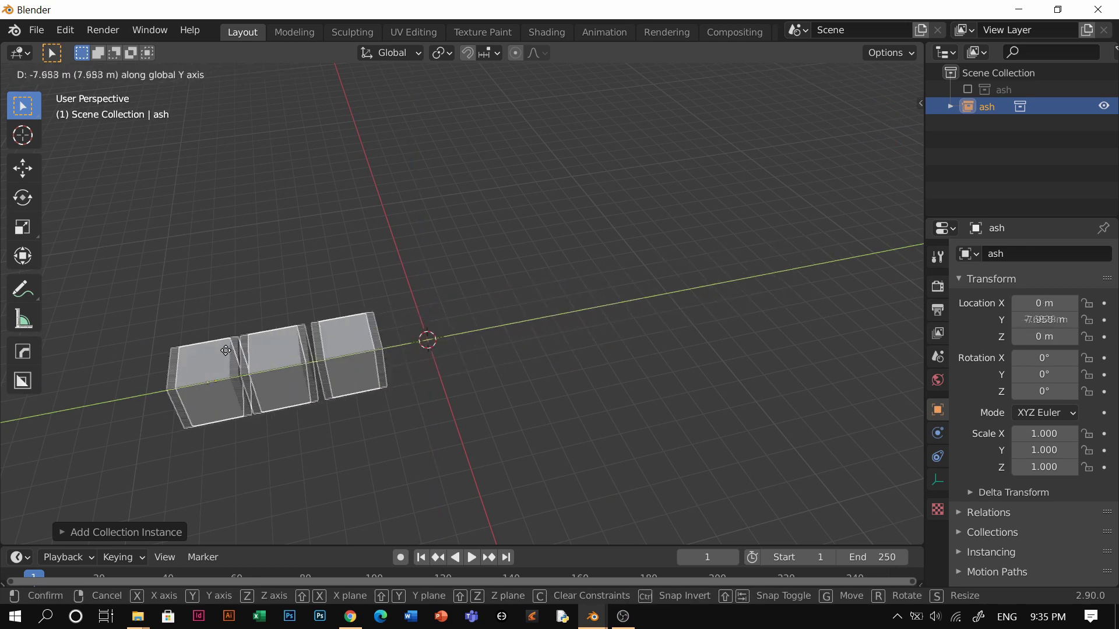
key("Escape")
key("g")
key("y")
left_click(641, 330)
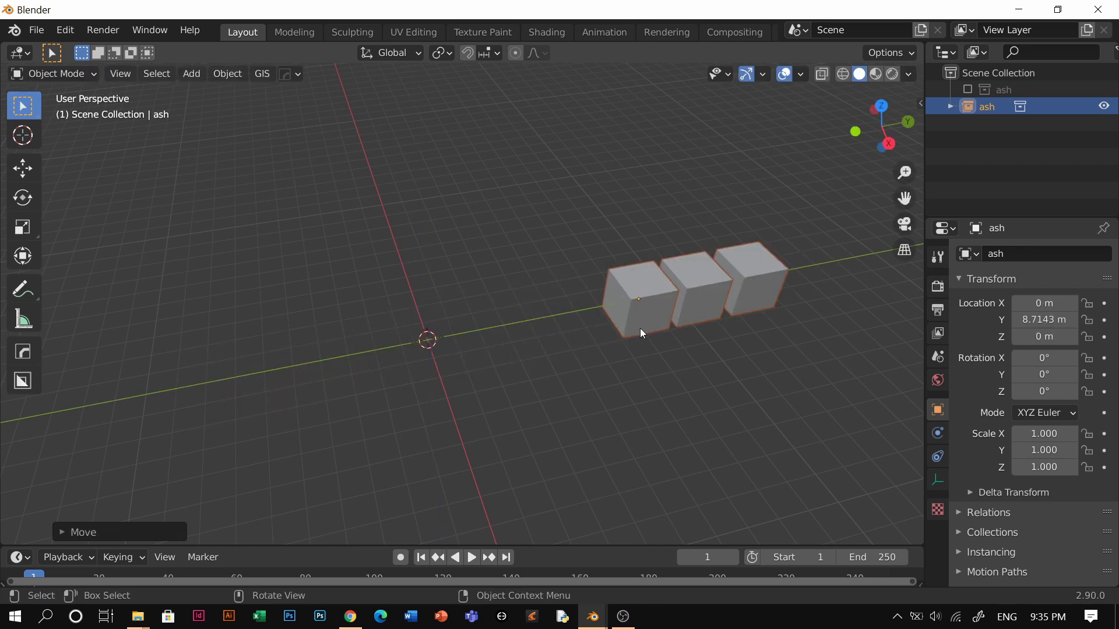
left_click(968, 89)
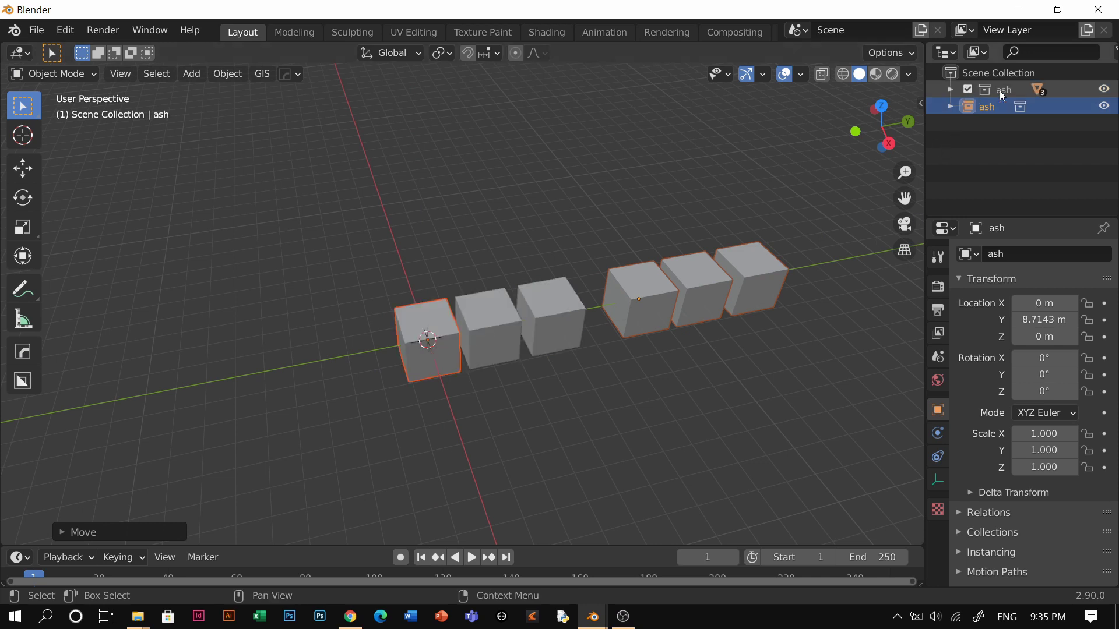
Select the first ash cube and keyframe its location at frame 1
left_click(951, 90)
left_click(1003, 103)
middle_click_drag(613, 309, 471, 312)
left_click(411, 338)
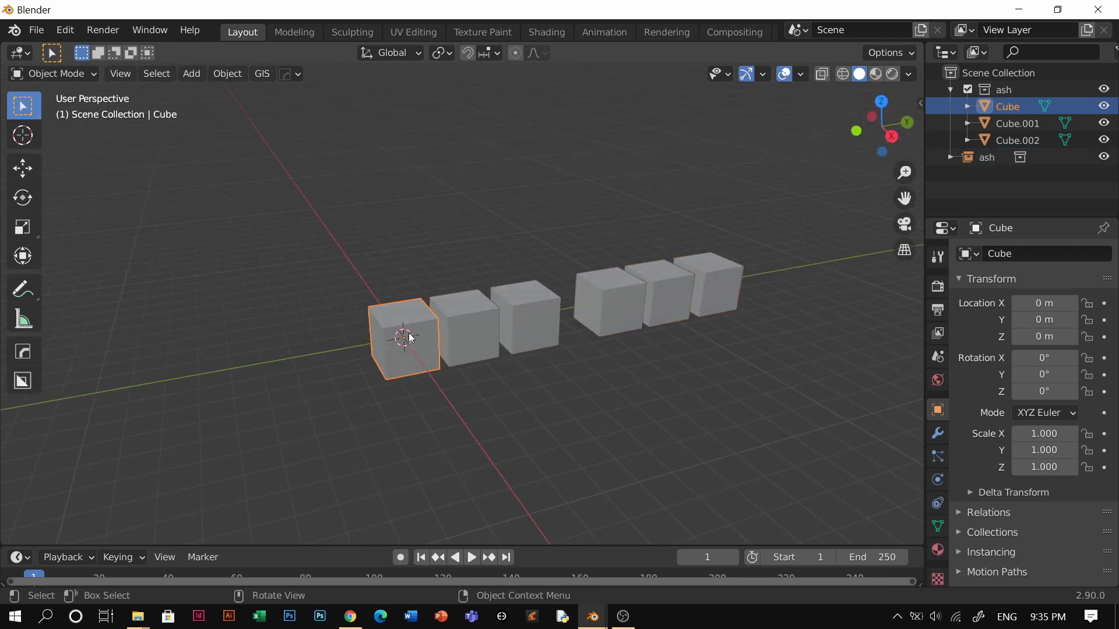
left_click_drag(367, 544, 365, 529)
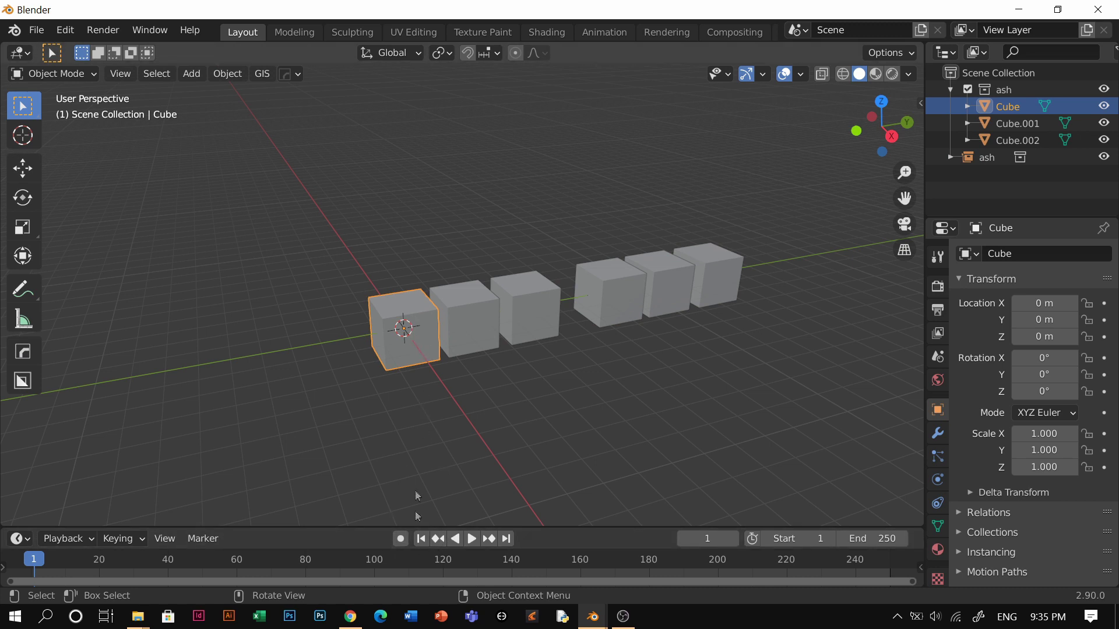
left_click_drag(334, 526, 333, 500)
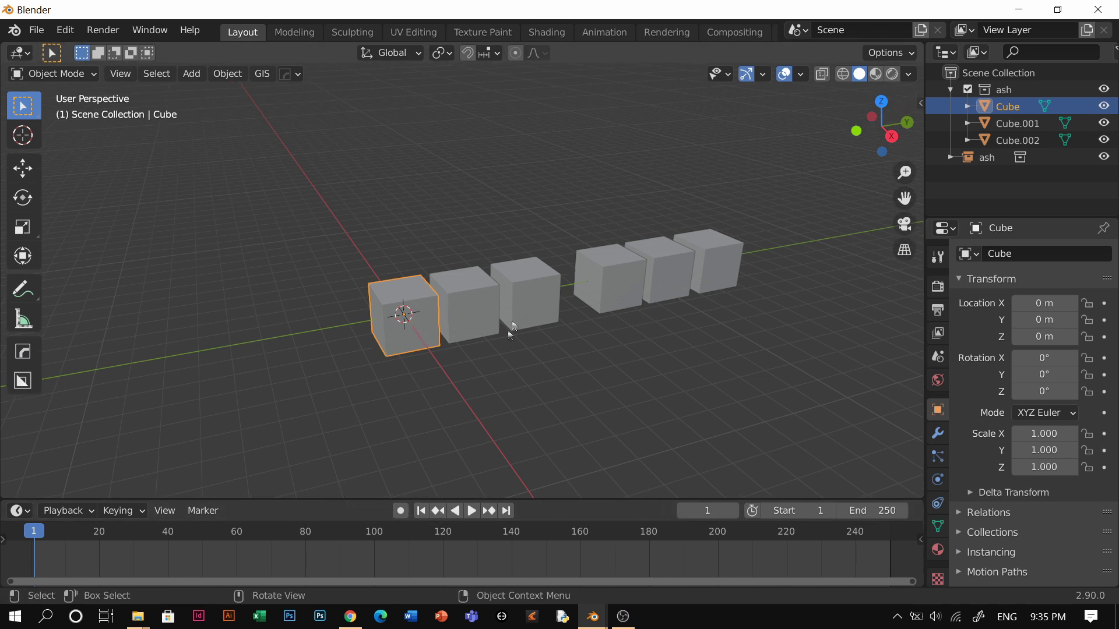
key("i")
left_click(466, 298)
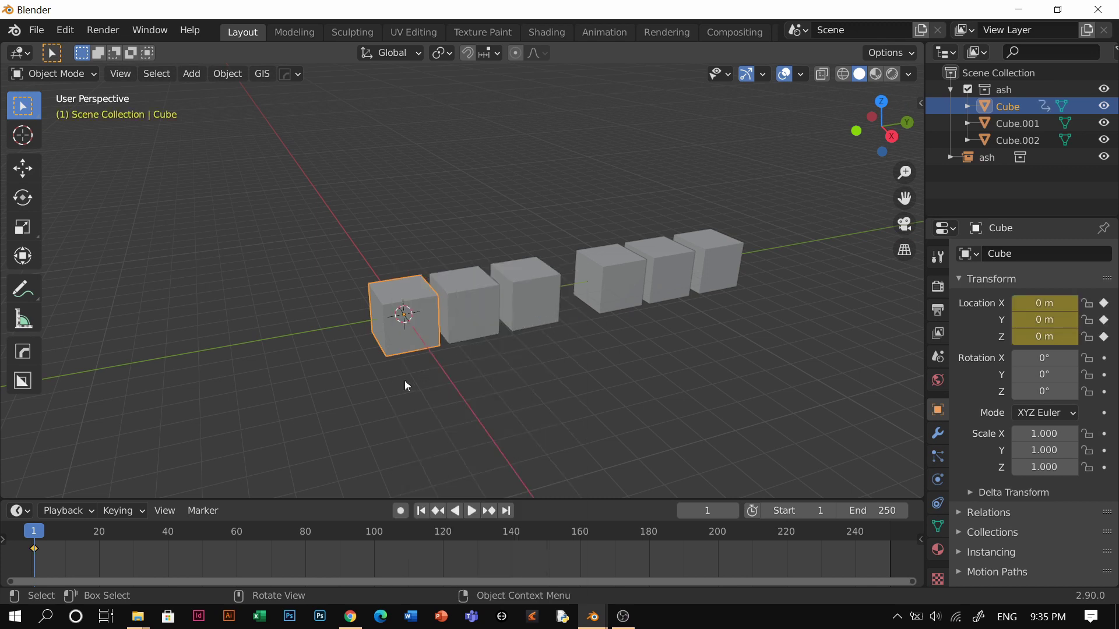
Set the animation end frame to 100 and jump to it
left_click(880, 511)
type("100")
key("Return")
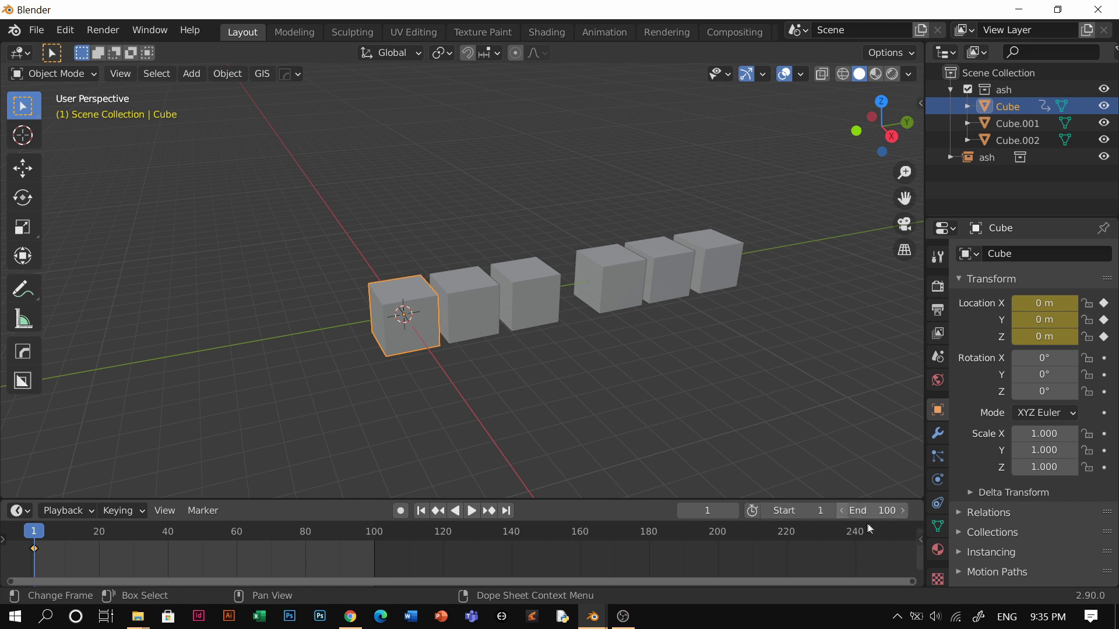
left_click(505, 511)
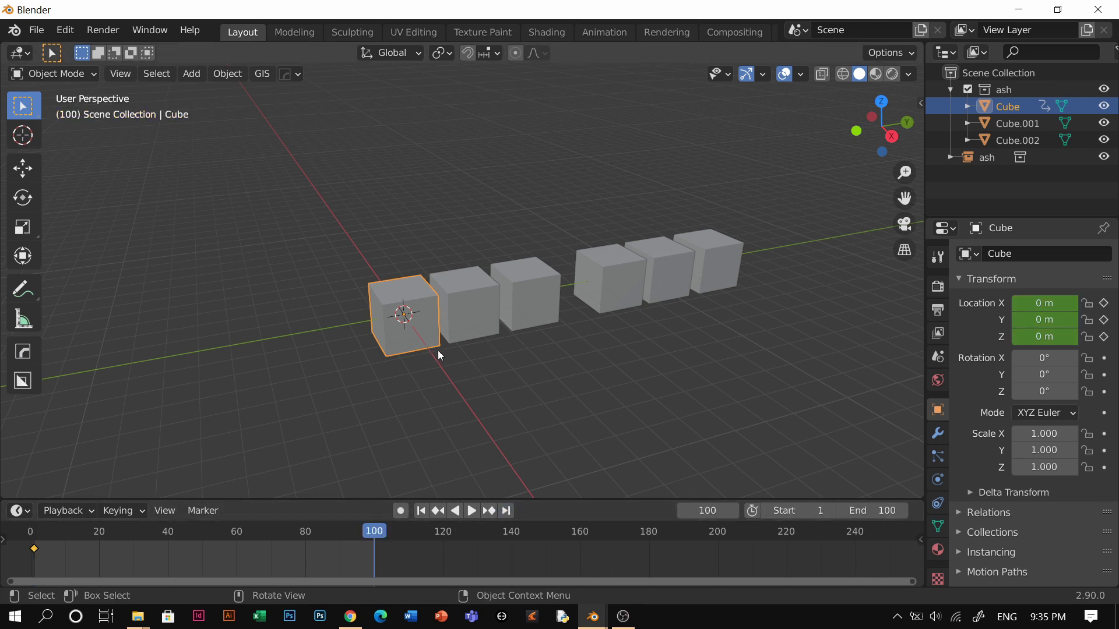
Move the first cube to X -15.53 m, key its location, and make the motion linear
key("g")
key("x")
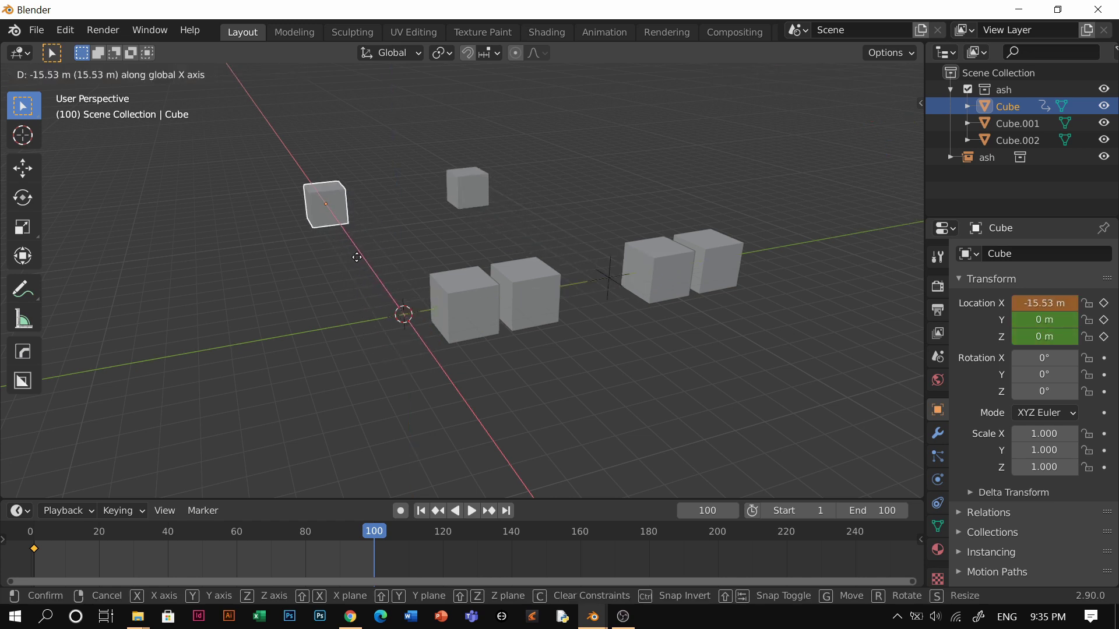
left_click(356, 257)
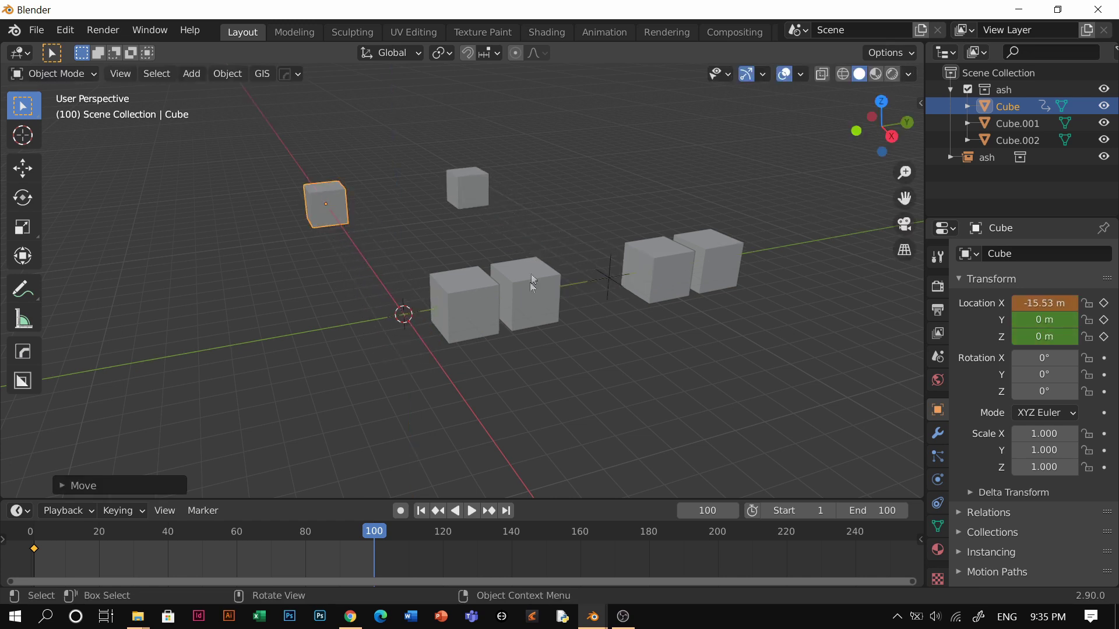
key("i")
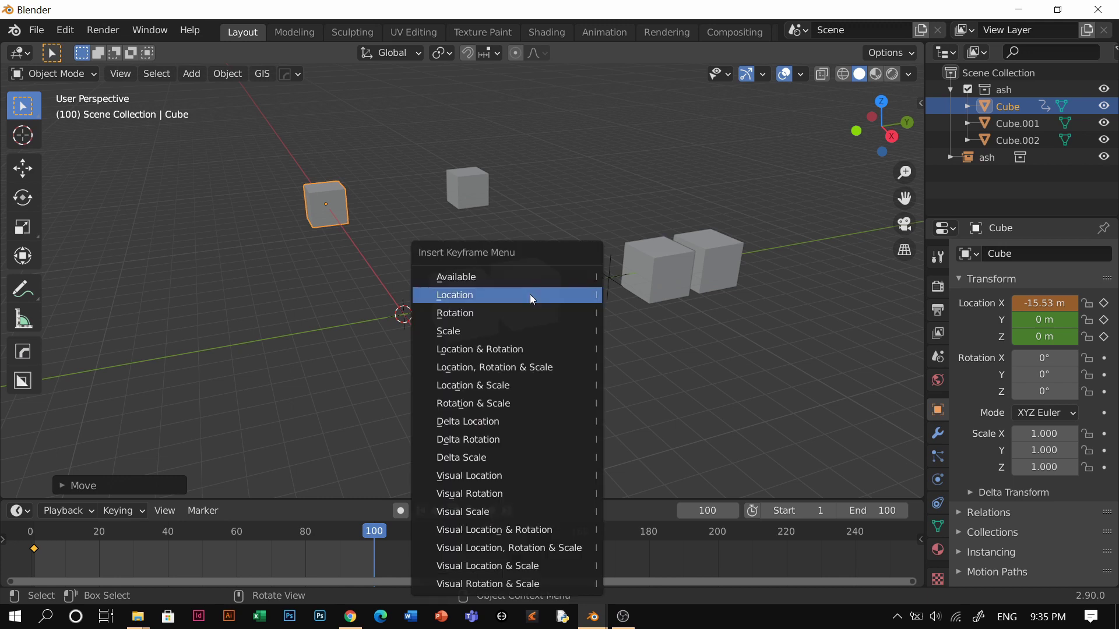
left_click(527, 288)
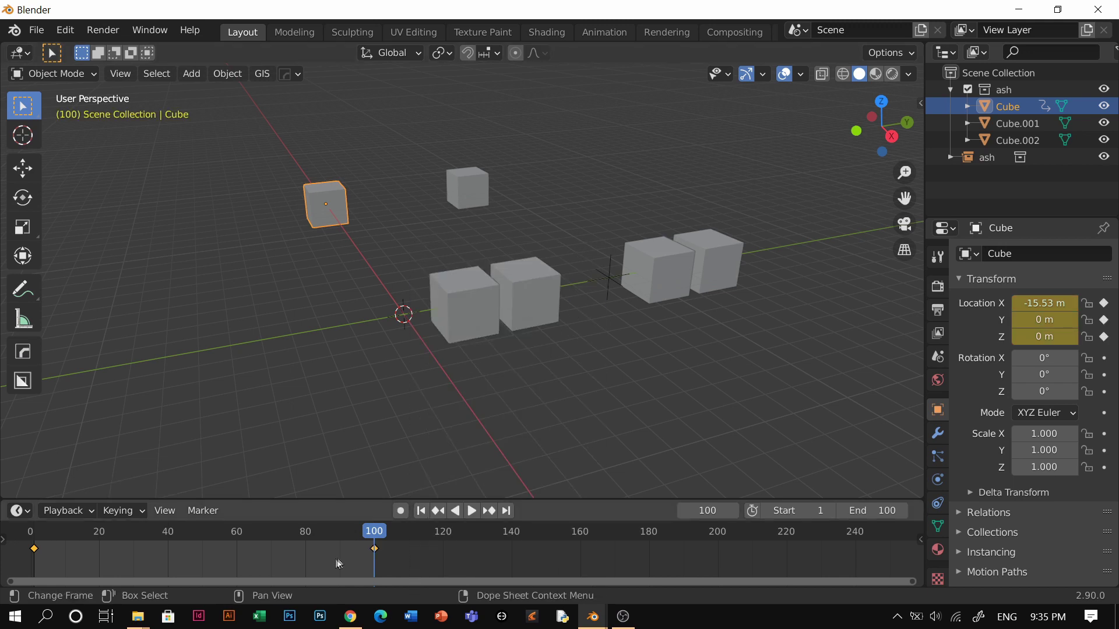
key("t")
left_click(117, 503)
Play back the first cube's animation from frame 1
left_click(422, 513)
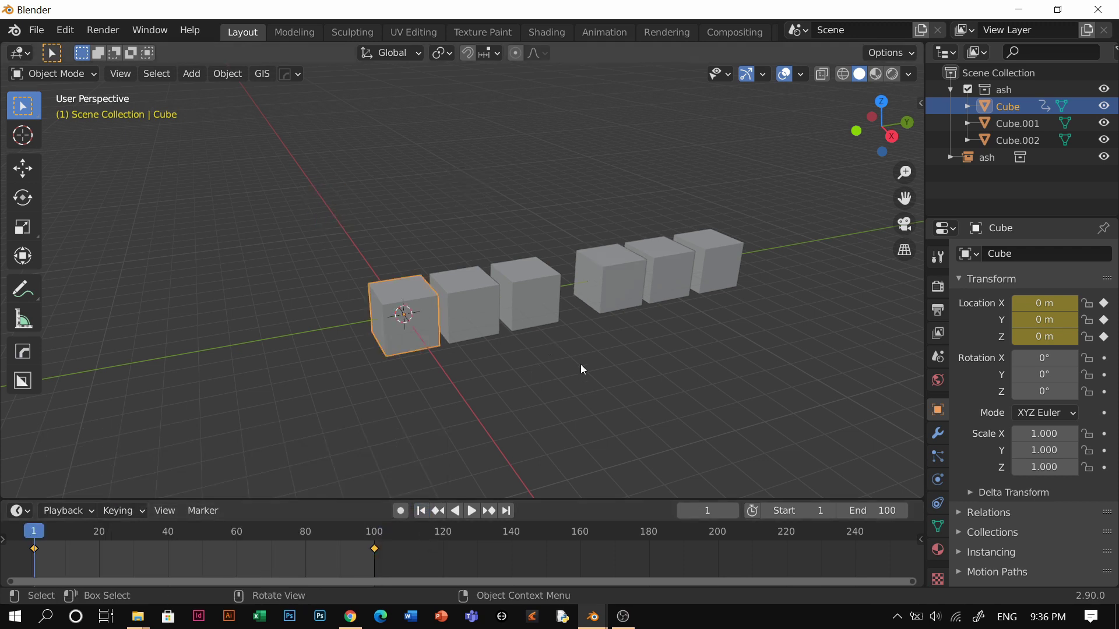
left_click(581, 365)
middle_click_drag(603, 314, 615, 293)
key("space")
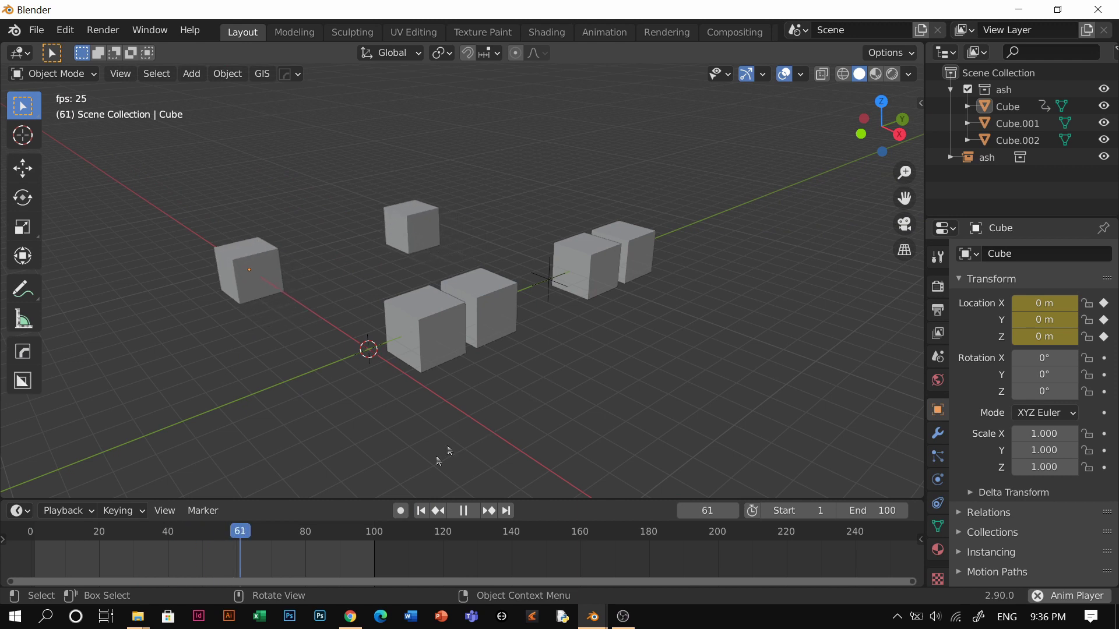
key("space")
key("shift+Left")
Key Cube.001's location at frame 1 and at a new position on frame 100
left_click(438, 351)
middle_click_drag(438, 352, 413, 408)
left_click(475, 299)
key("ctrl+z")
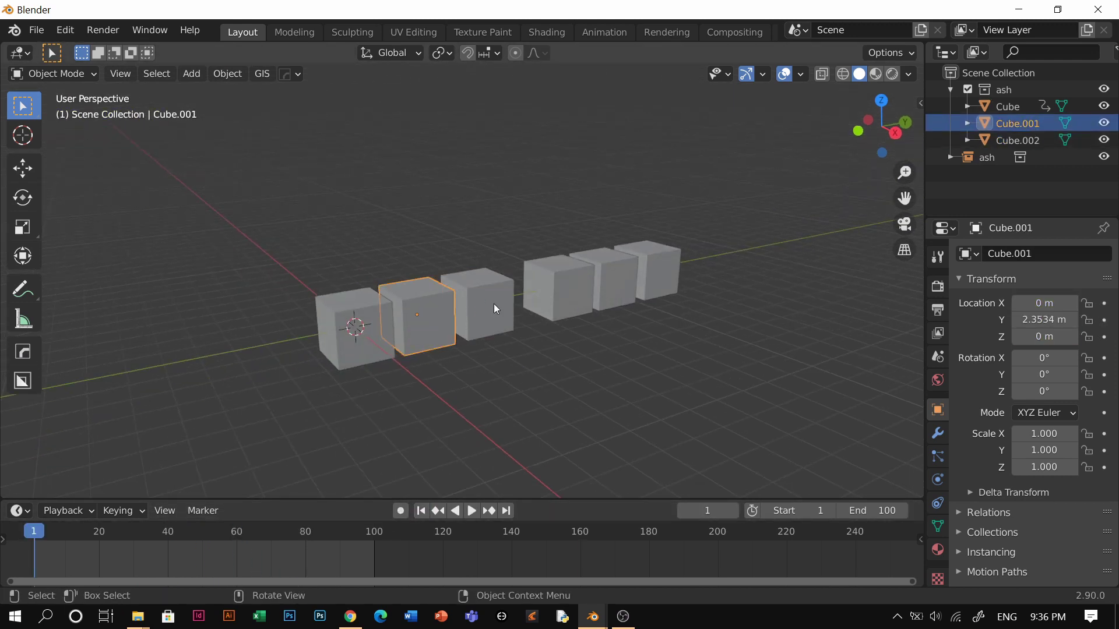
key("i")
left_click(563, 299)
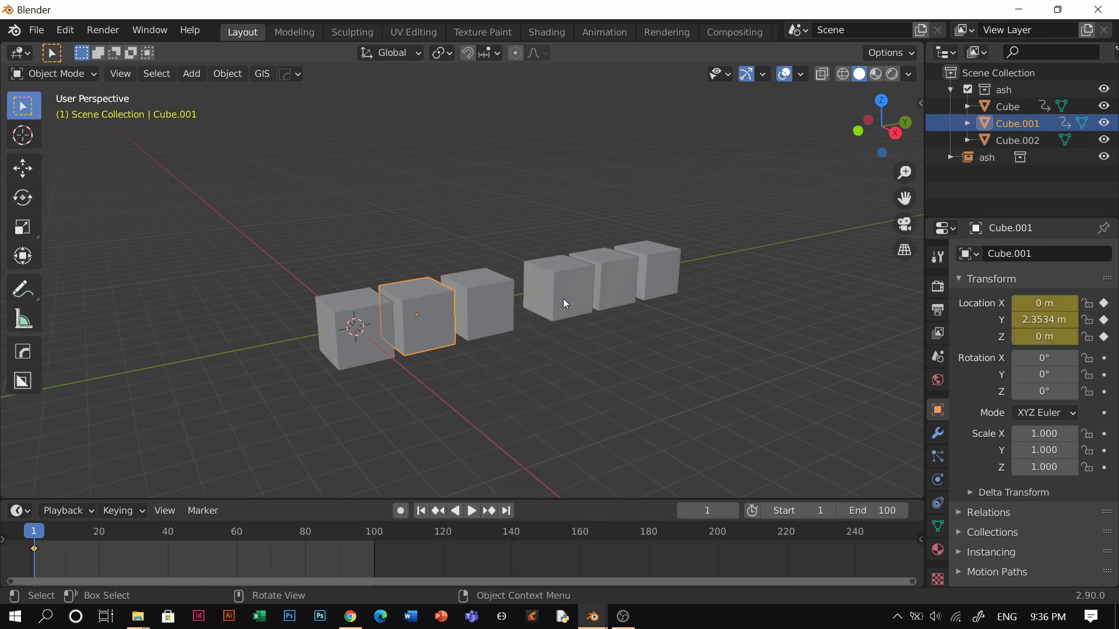
left_click(507, 511)
key("g")
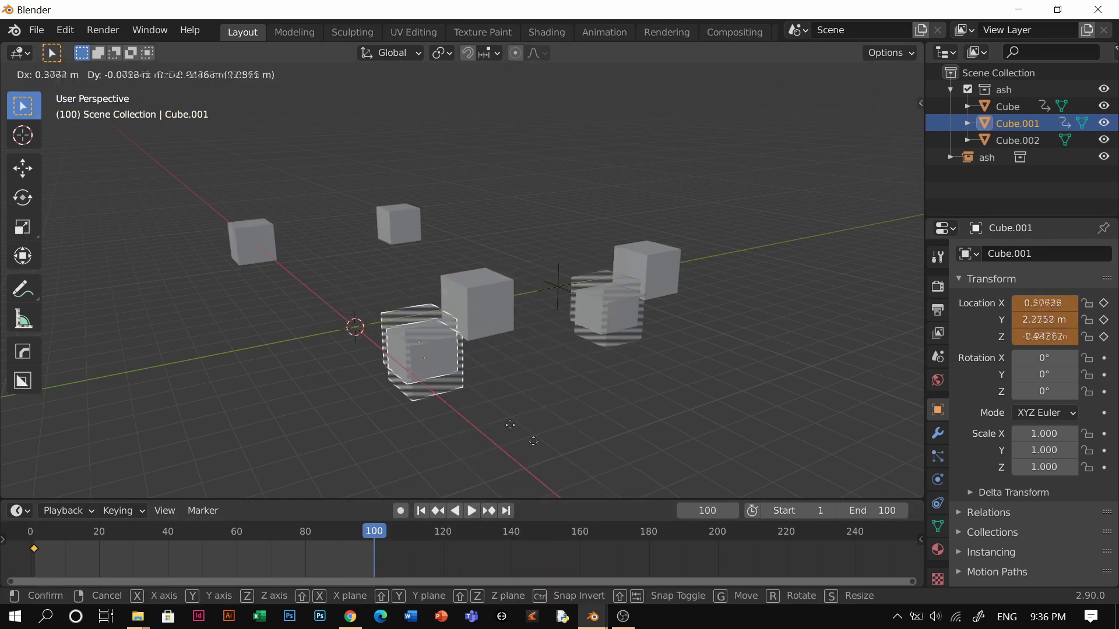
left_click(668, 485)
key("i")
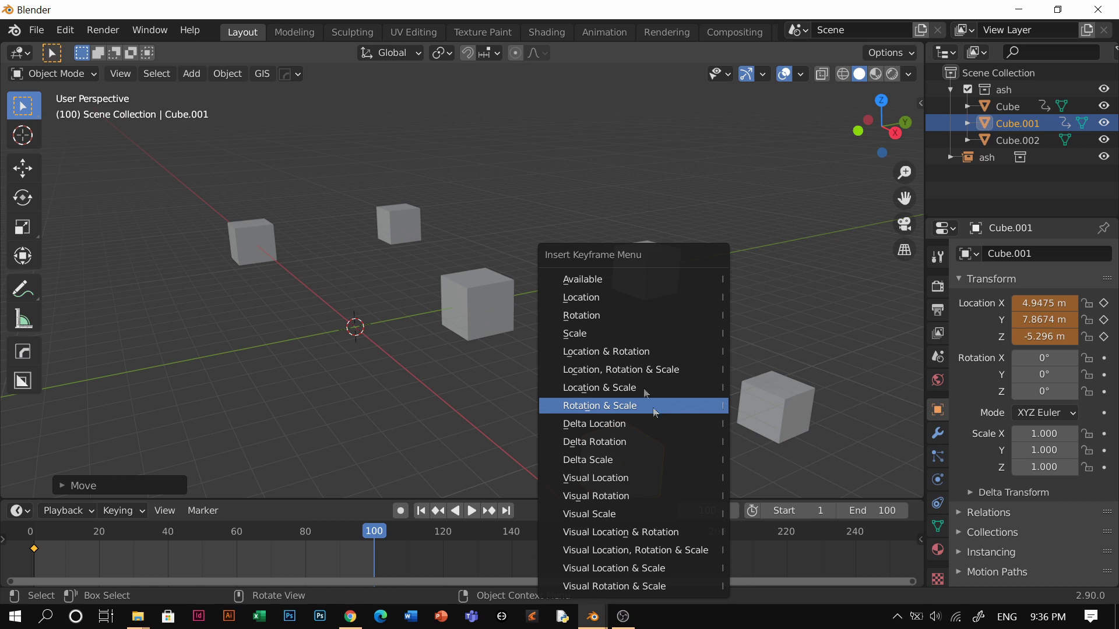
left_click(593, 298)
Key Cube.002's location at frame 1 and toward the lower left at frame 100
left_click(474, 311)
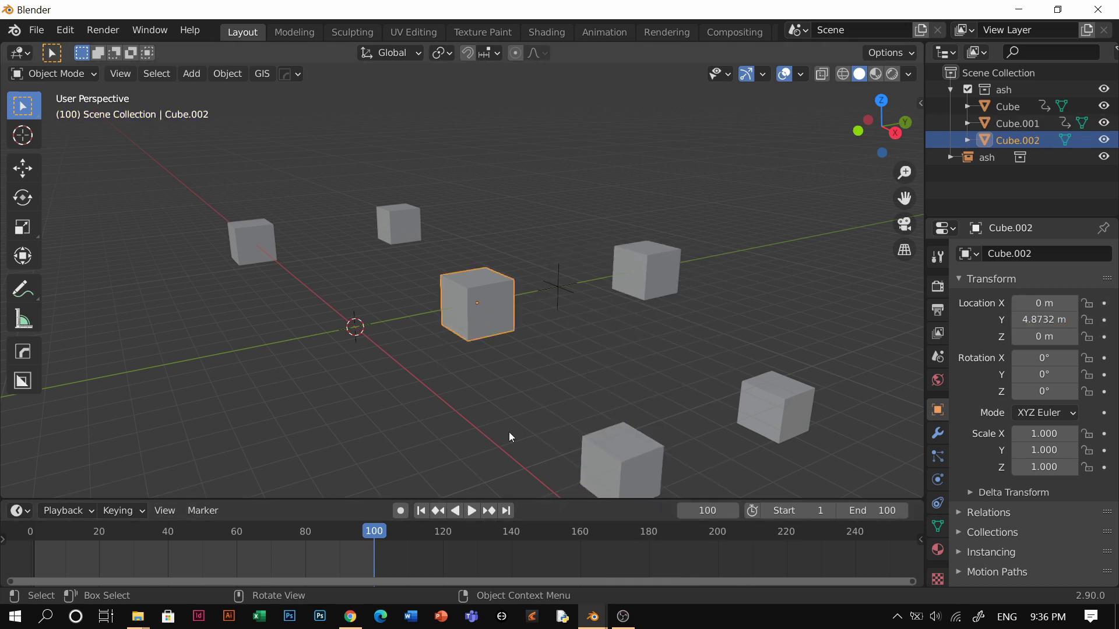
left_click(427, 510)
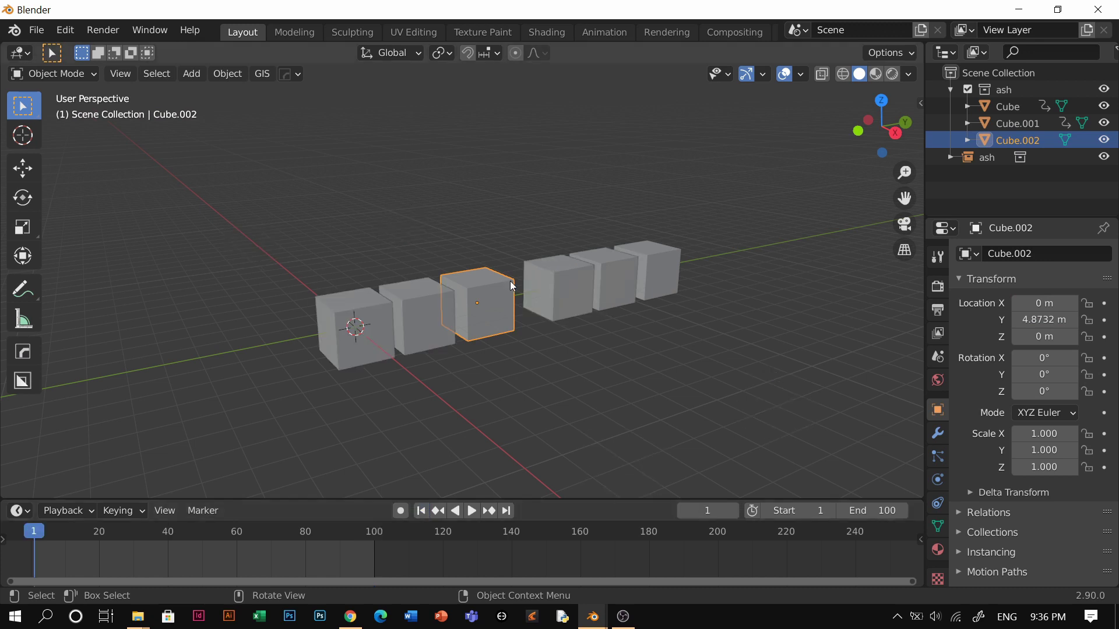
key("i")
left_click(469, 305)
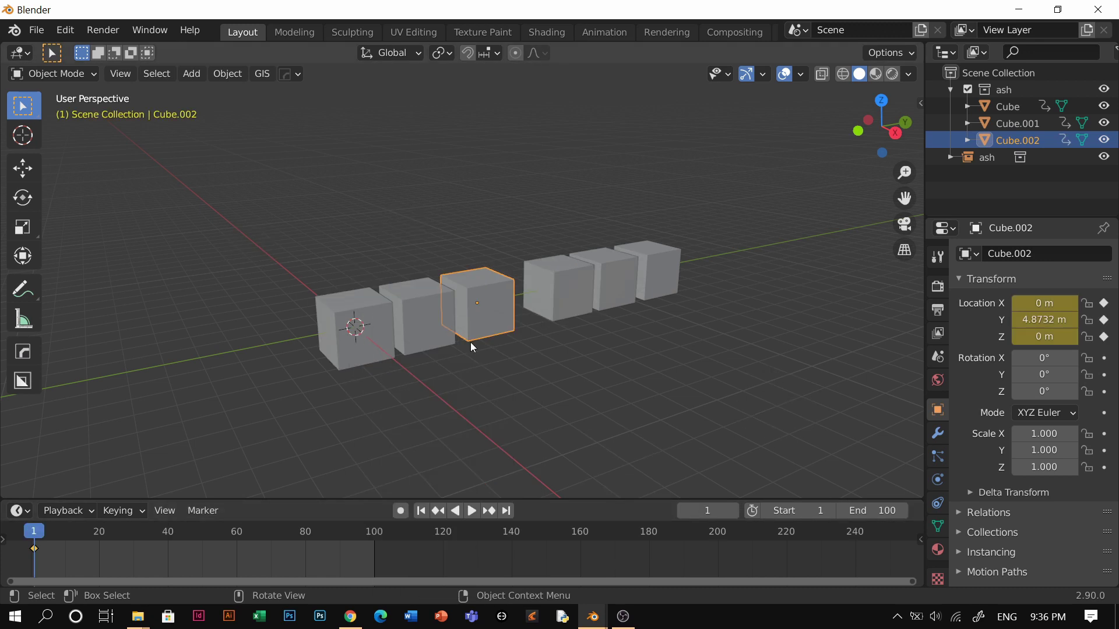
left_click(506, 511)
key("g")
left_click(243, 120)
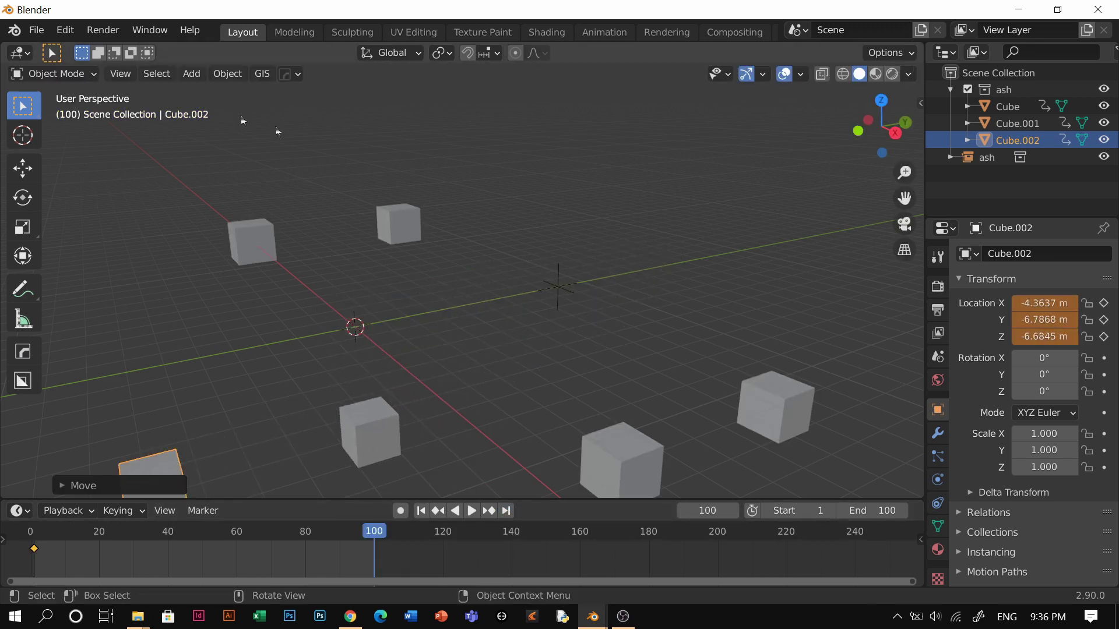
key("i")
left_click(541, 229)
Return to frame 1 and exclude the ash collection from the scene
left_click(421, 511)
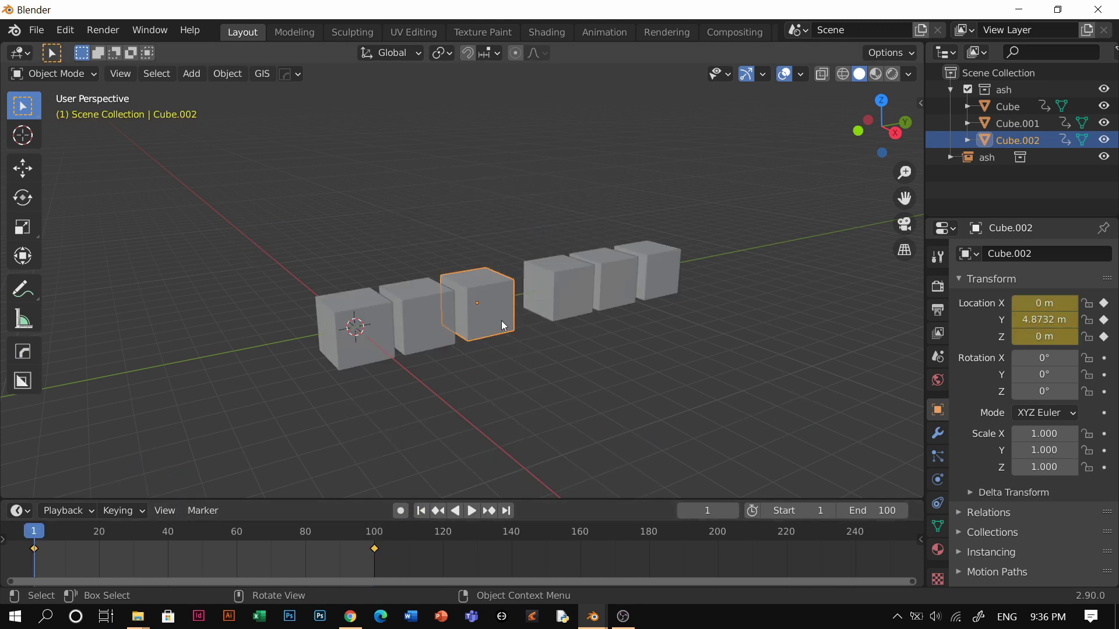
left_click(425, 314)
left_click(370, 328)
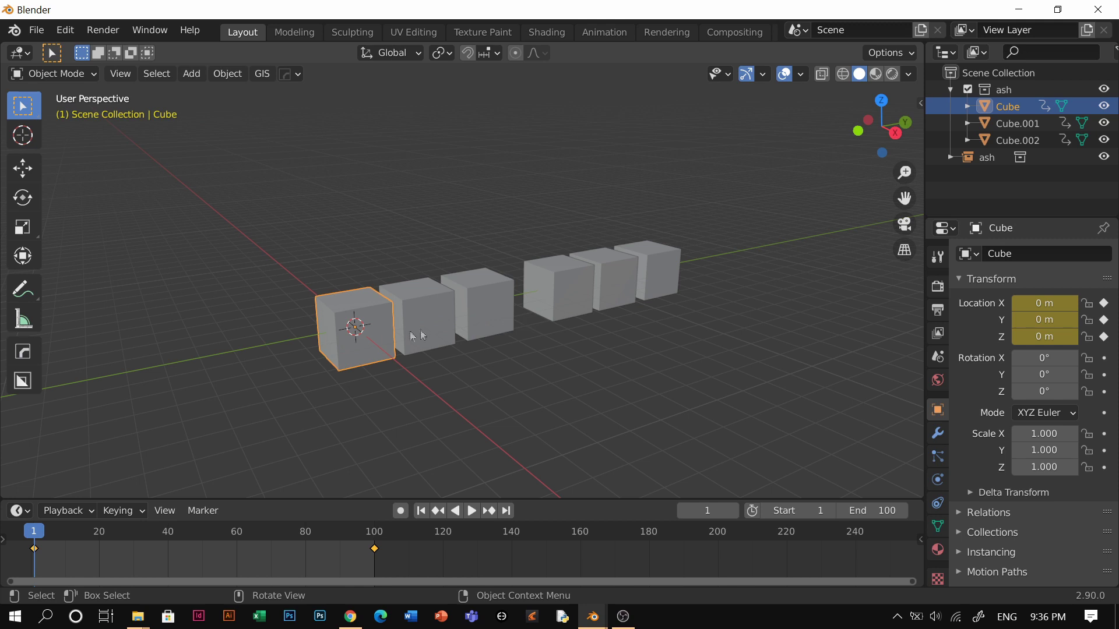
left_click(439, 325)
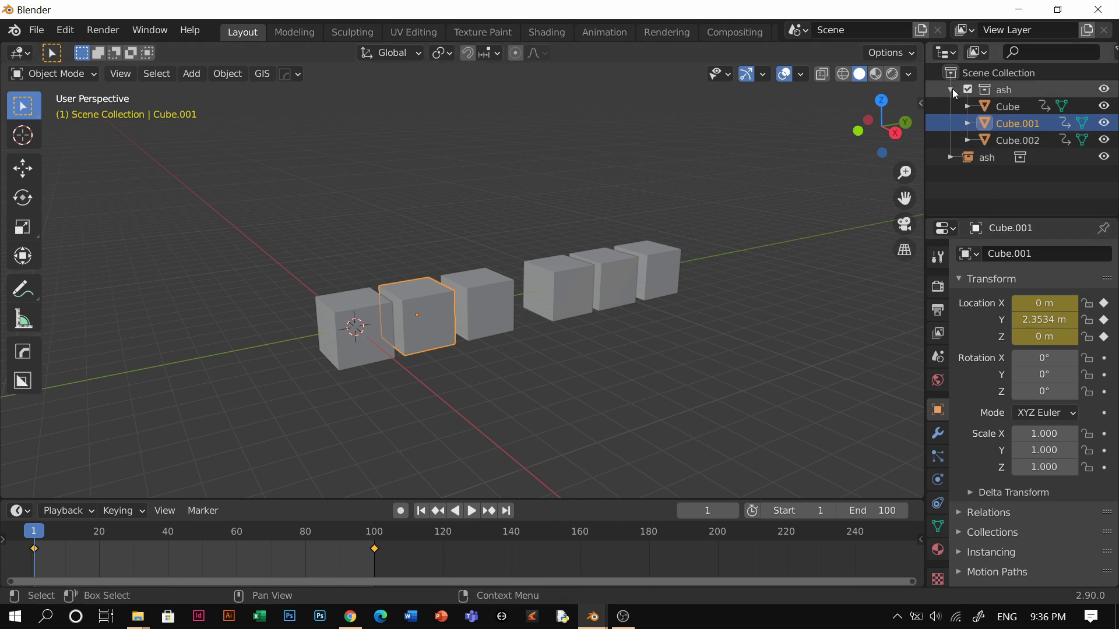
left_click(968, 89)
key("space")
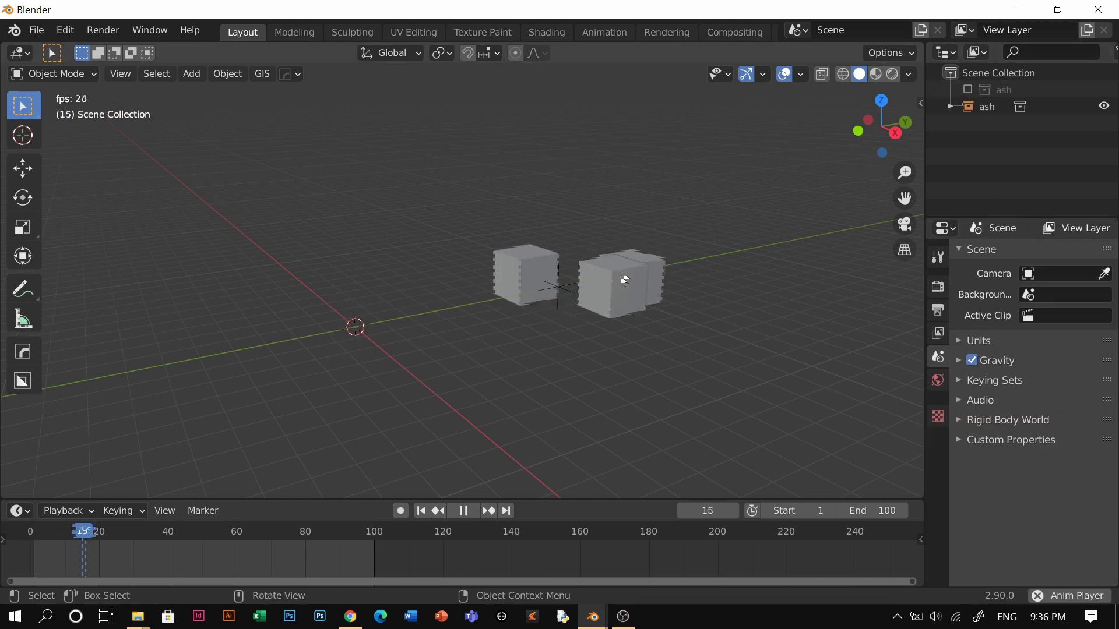
key("space")
left_click(517, 352)
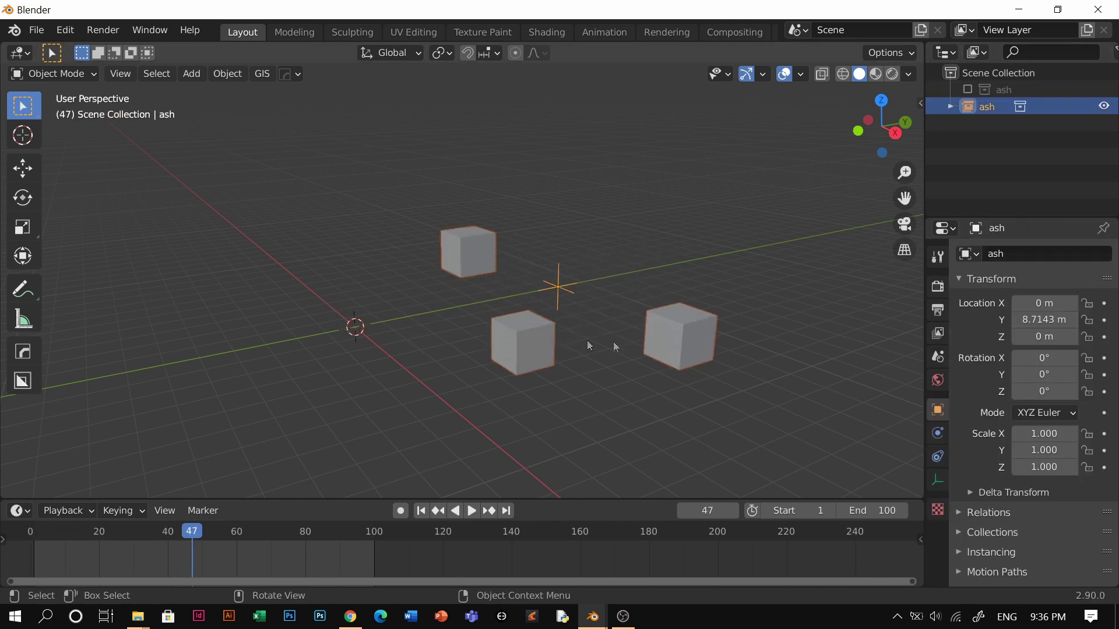
scroll(587, 340, "down", 2)
key("shift+d")
left_click(641, 260)
key("shift+d")
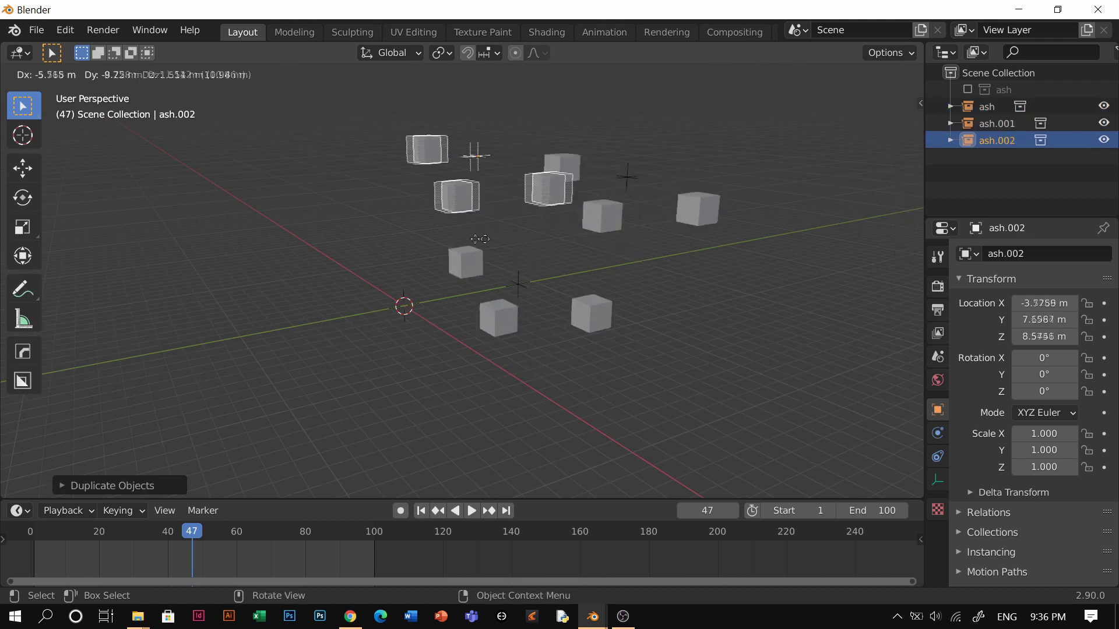
left_click(466, 240)
key("shift+d")
left_click(315, 237)
key("shift+d")
left_click(504, 303)
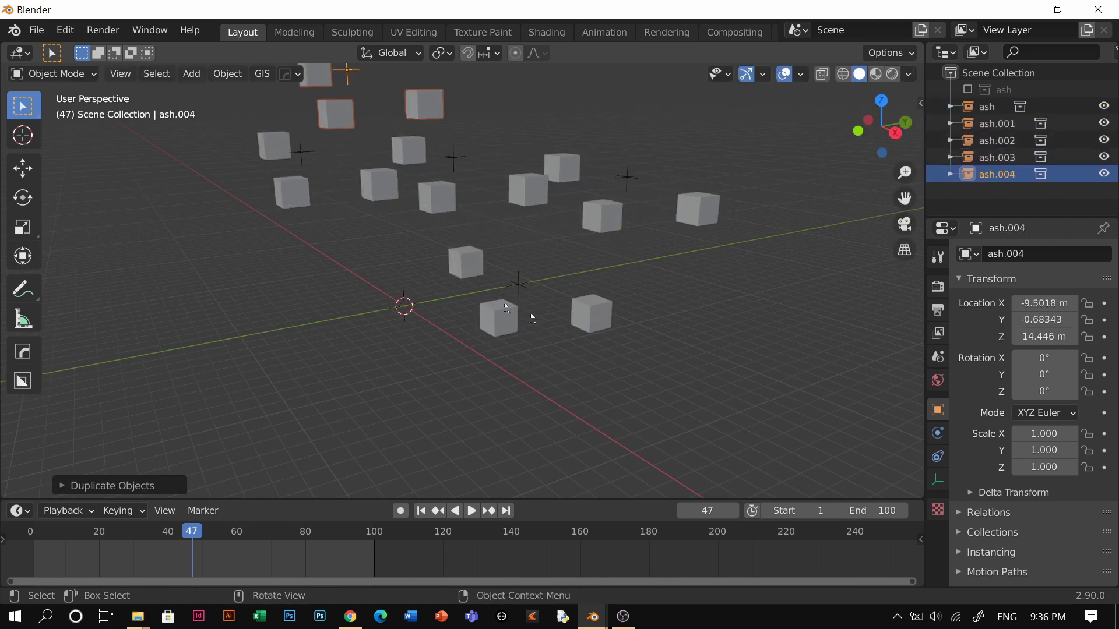
left_click(421, 511)
middle_click_drag(555, 269, 550, 359)
key("space")
key("space")
middle_click_drag(458, 325, 414, 205)
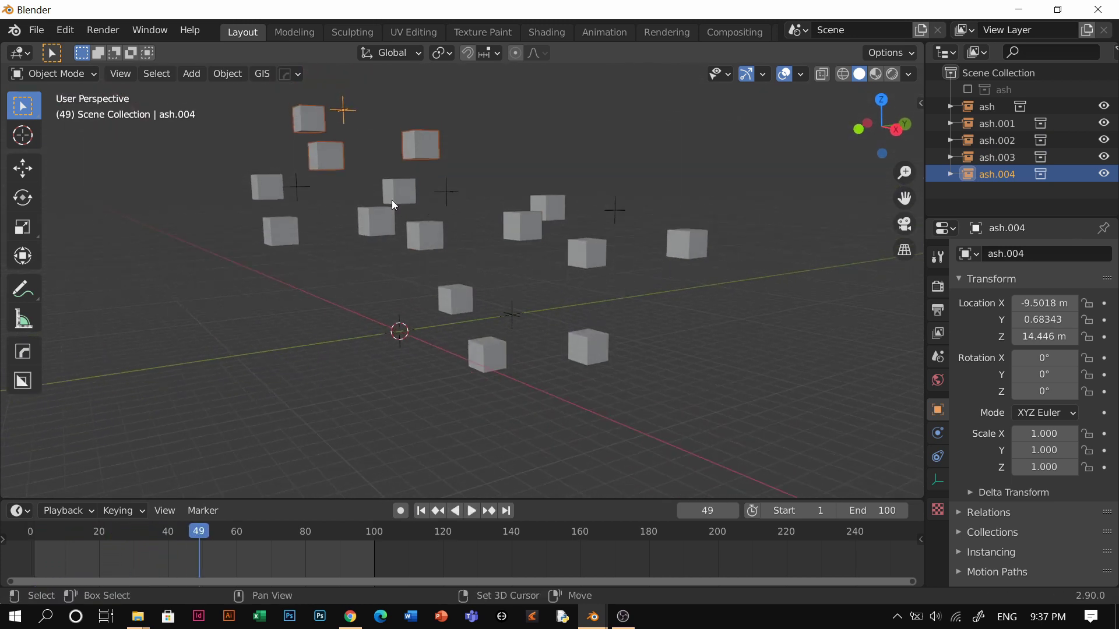
left_click(440, 231, "shift")
left_click(523, 232, "shift")
left_click(555, 204, "shift")
key("x")
left_click(555, 224)
left_click(524, 332)
key("shift+Left")
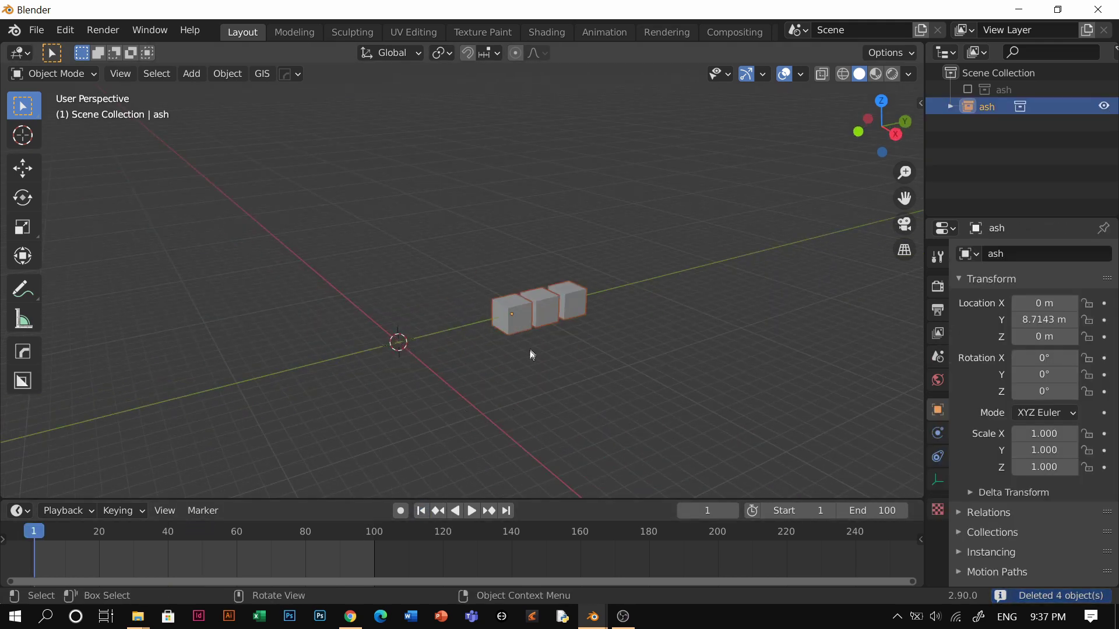
scroll(530, 355, "up", 3)
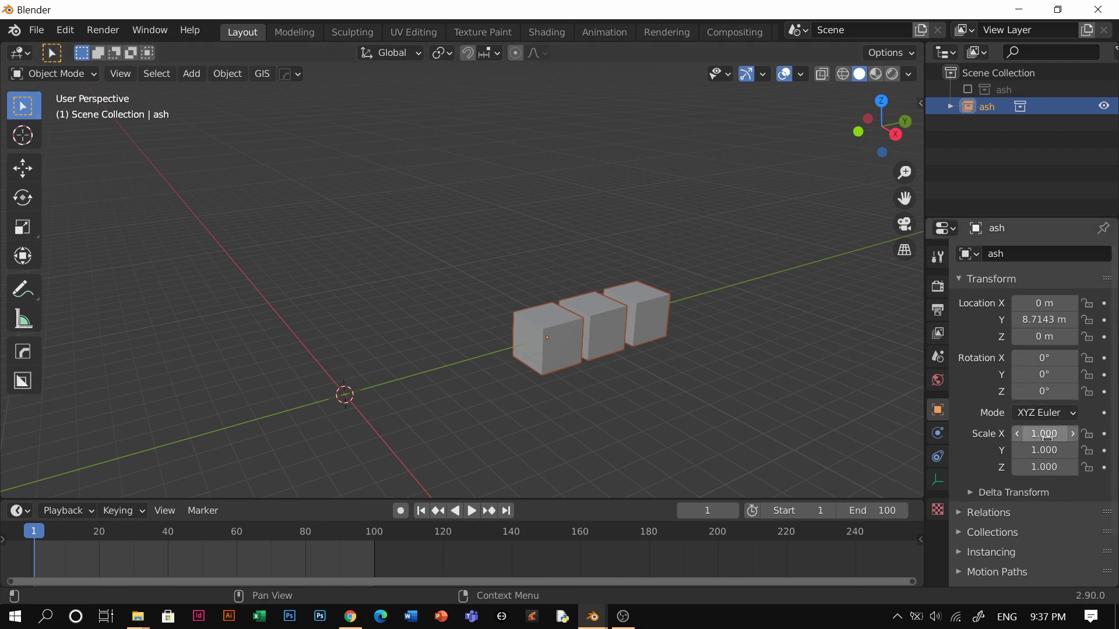
Re-include the ash collection and delete all keyframes from Cube.002
left_click(967, 90)
left_click(419, 368)
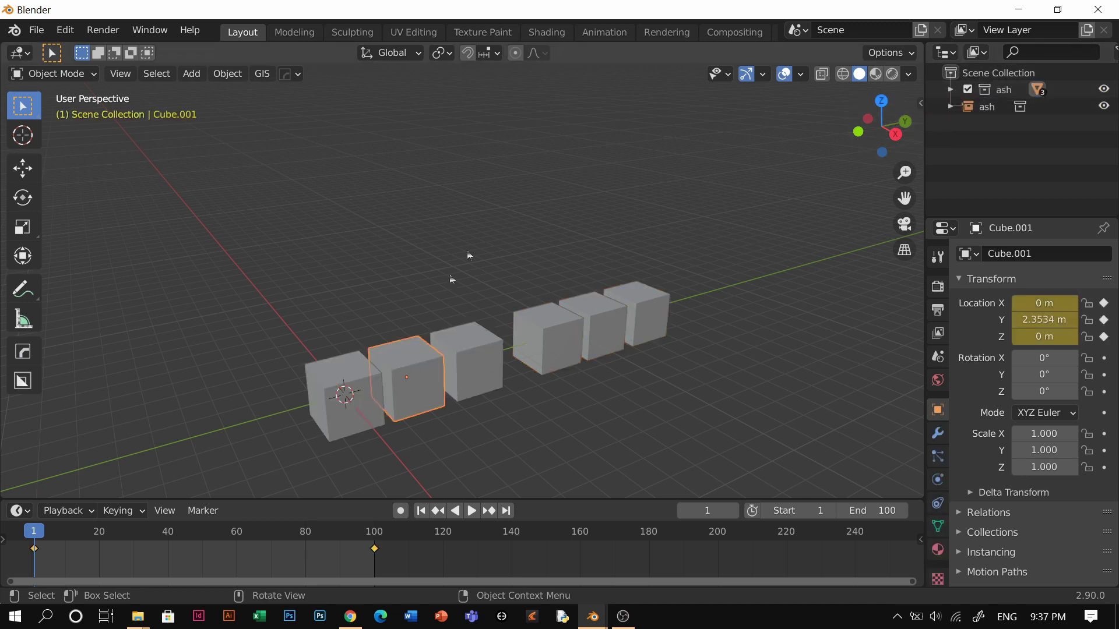
middle_click_drag(467, 250, 504, 243, "shift")
scroll(503, 244, "up", 2)
left_click(384, 360)
left_click(504, 332)
left_click(558, 358)
key("x")
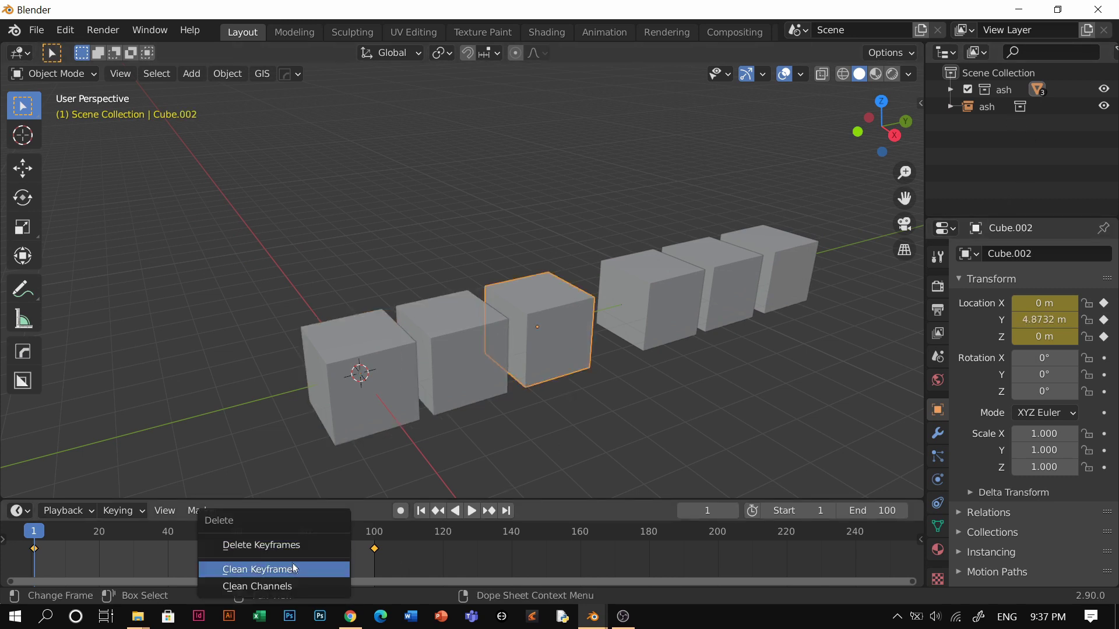
left_click(267, 545)
key("g")
key("Escape")
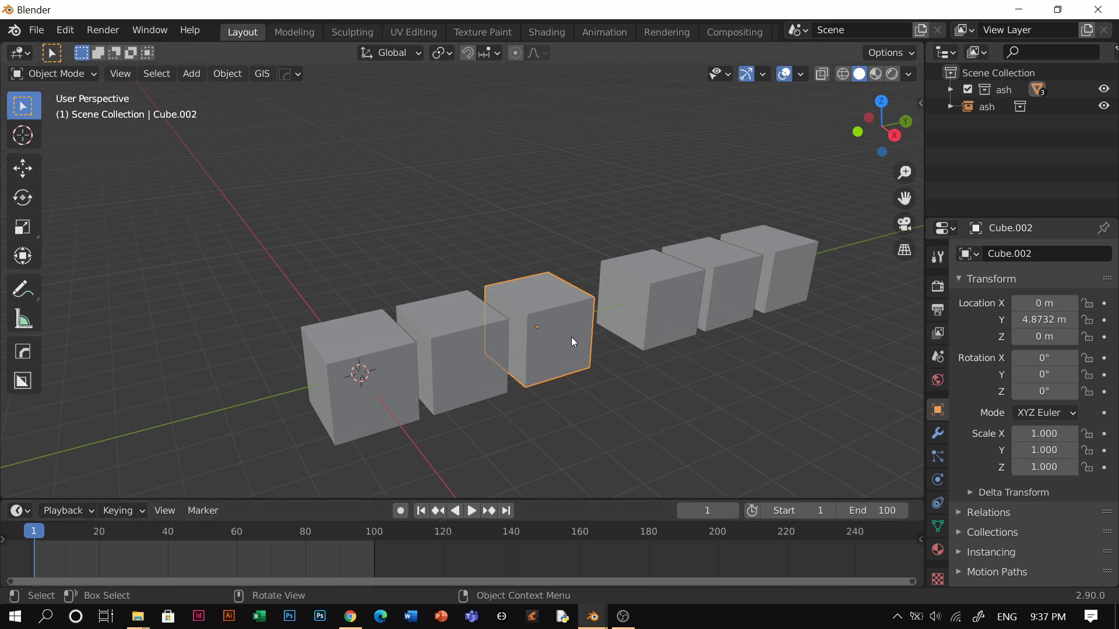
Key Cube.002's location, rotation and scale at frame 1, then move it at frame 100
key("i")
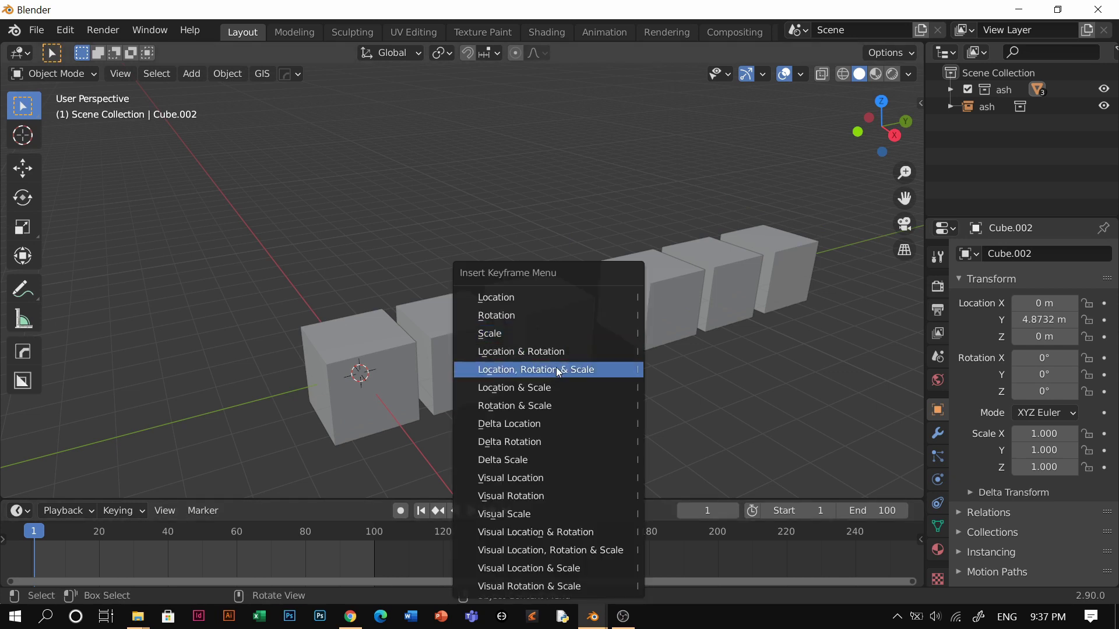
left_click(529, 370)
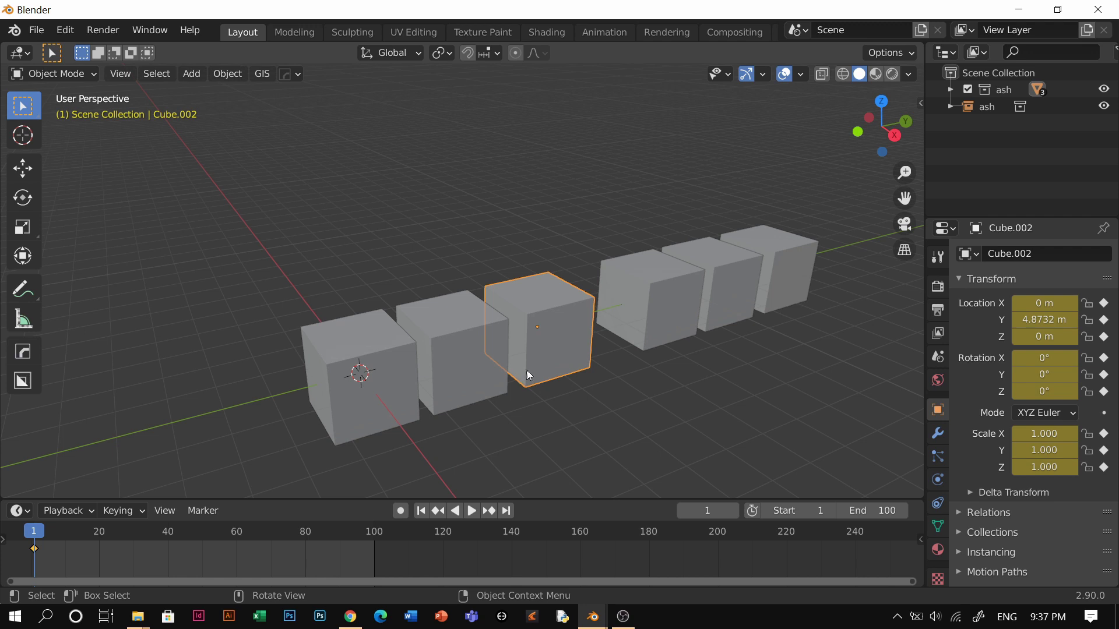
scroll(513, 350, "down", 4)
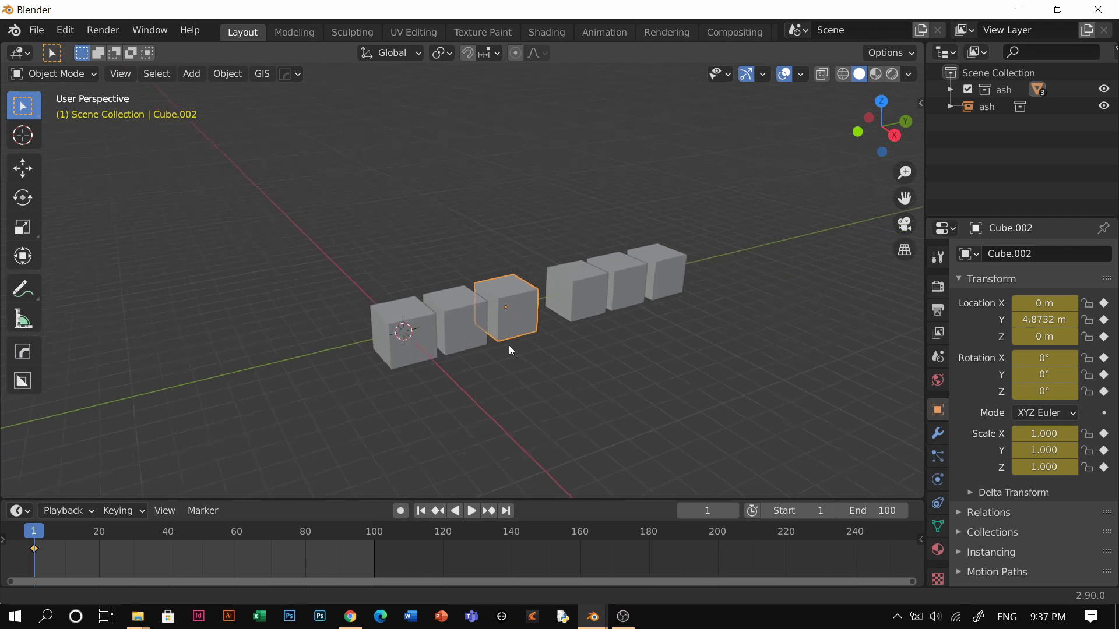
left_click(506, 510)
key("g")
left_click(688, 387)
Tilt Cube.002, shrink it to 0.029 scale, and key location, rotation and scale at frame 100
key("r")
key("r")
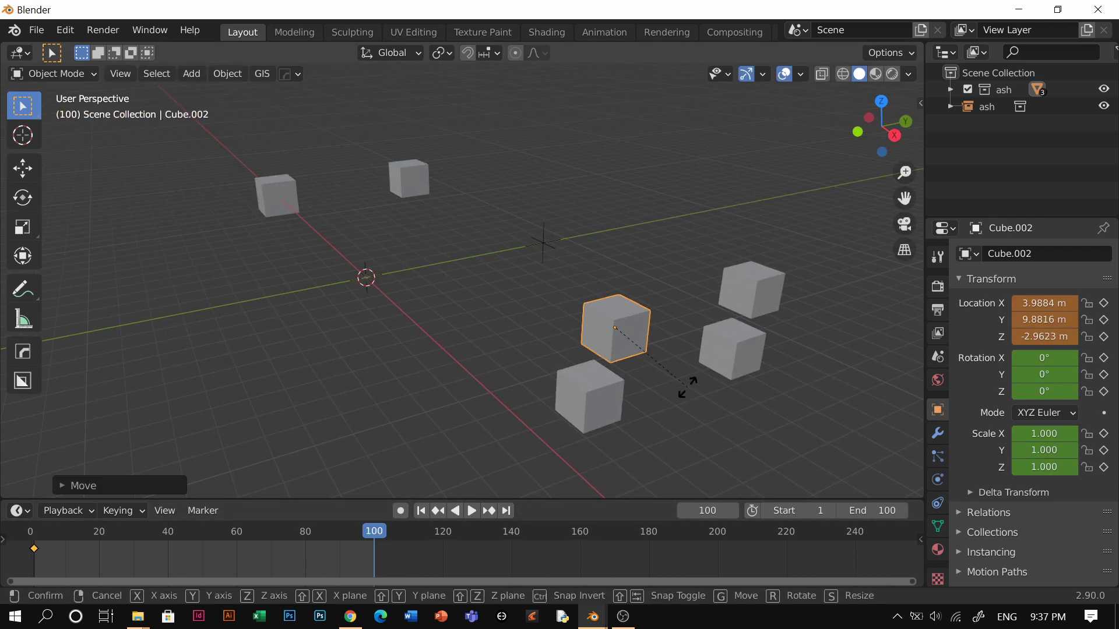
left_click(684, 441)
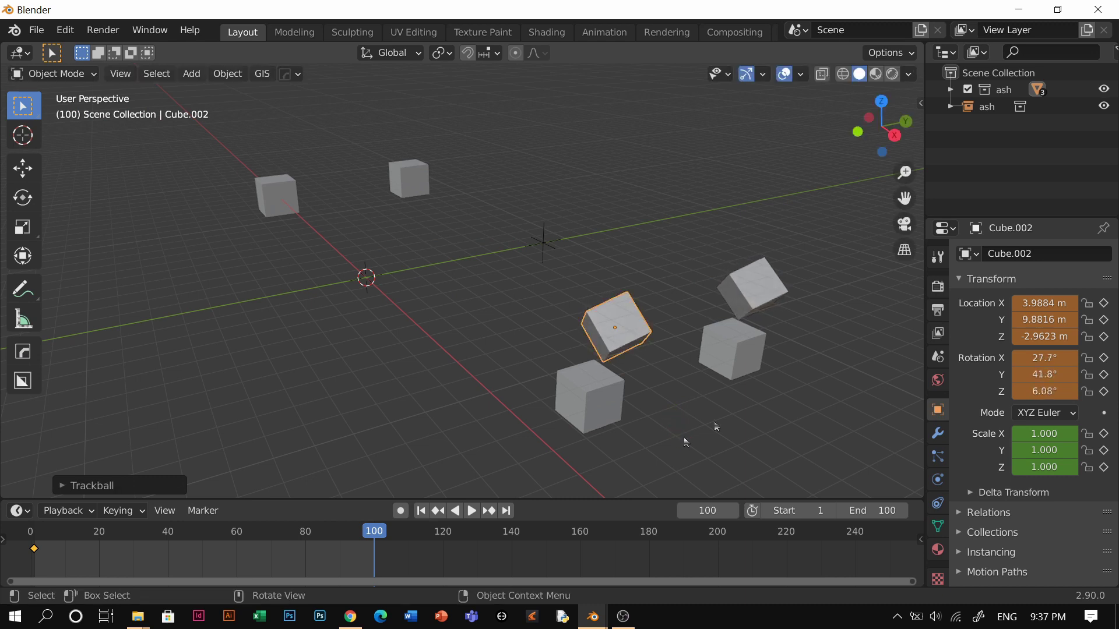
key("s")
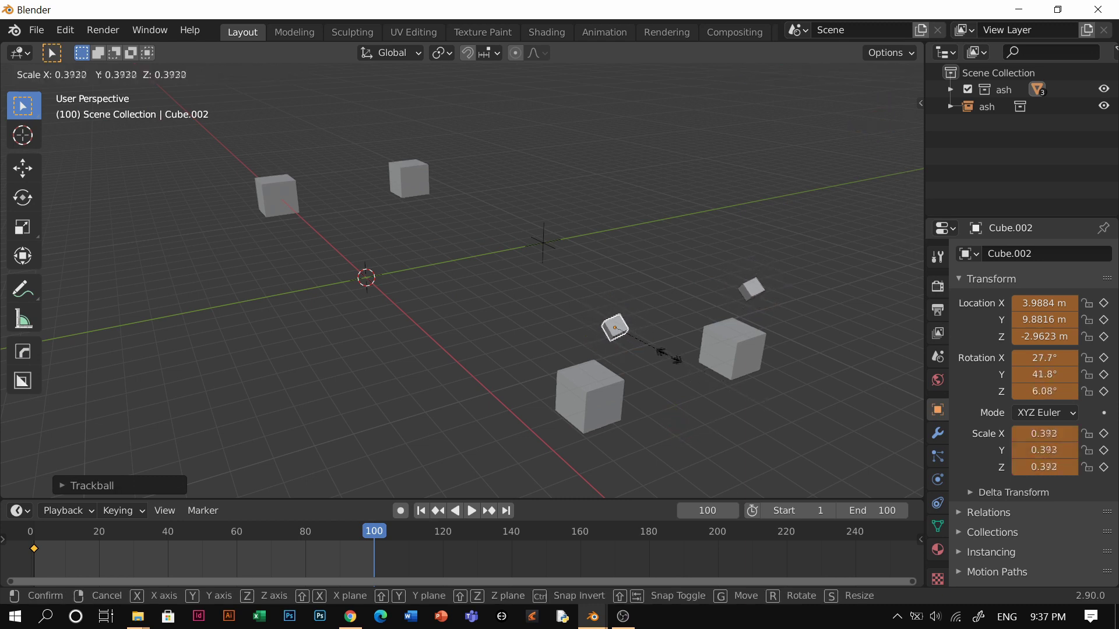
left_click(662, 357)
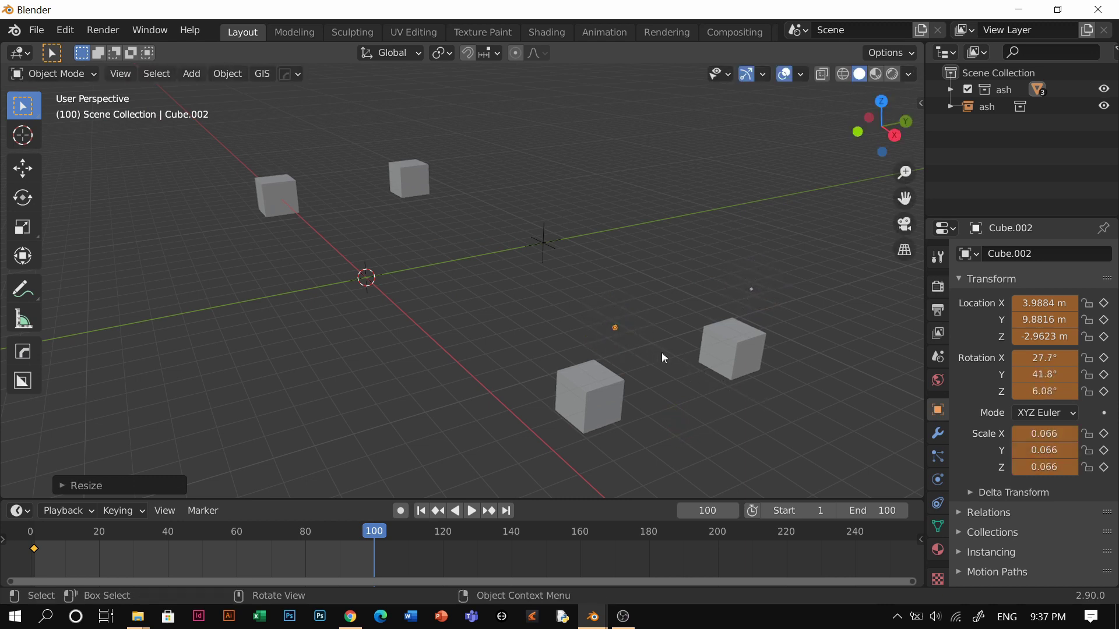
key("s")
left_click(651, 366)
key("i")
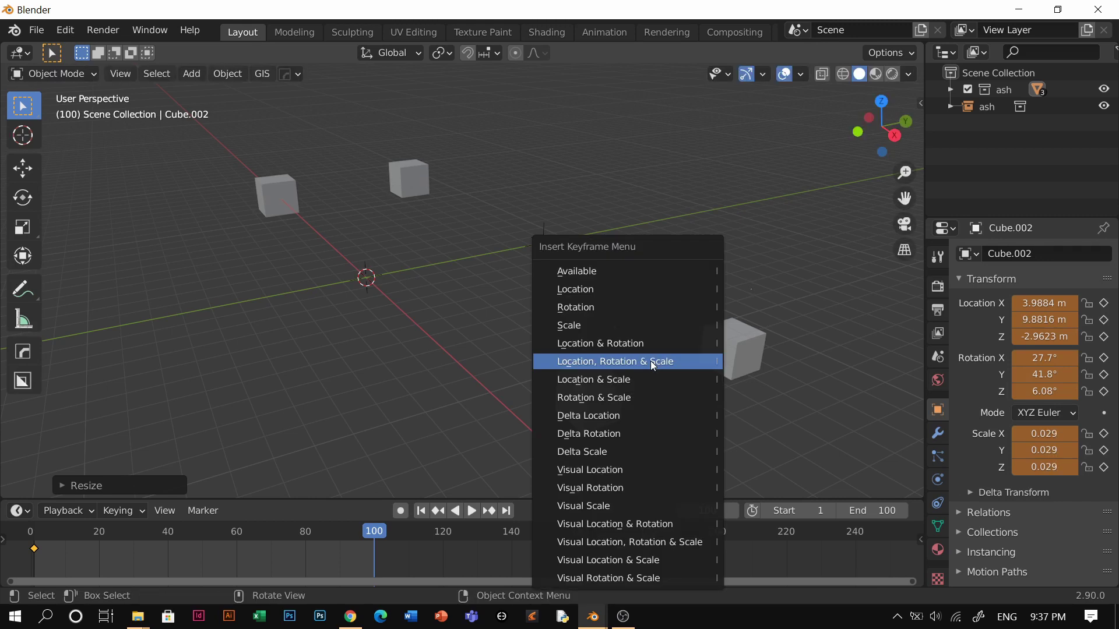
left_click(653, 367)
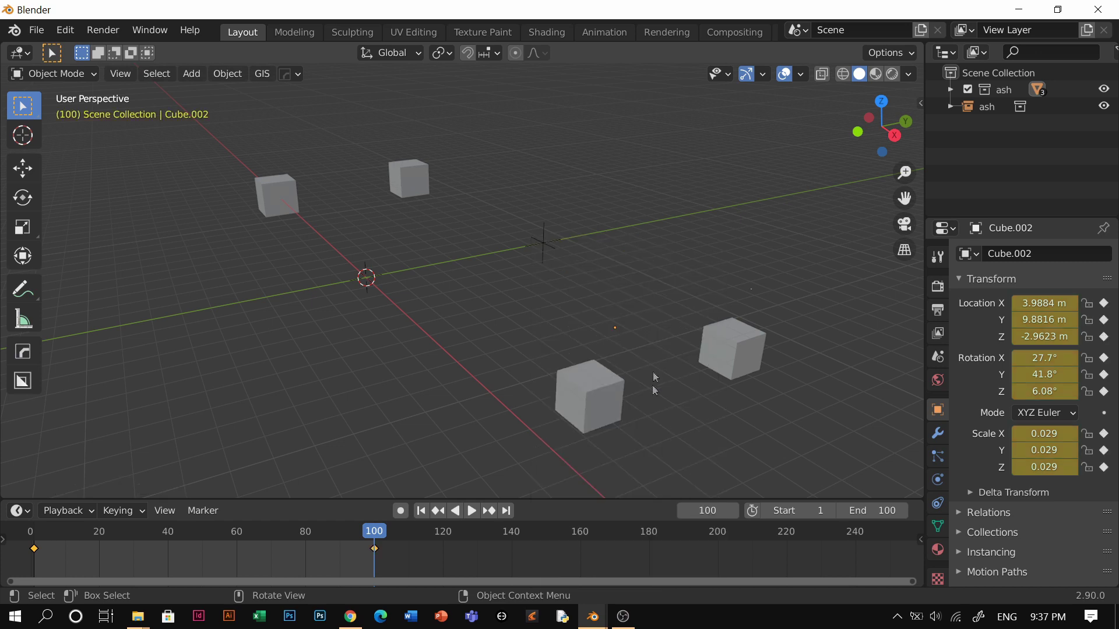
From frame 1, hide the original ash collection and play the animation
left_click(429, 513)
left_click(583, 346)
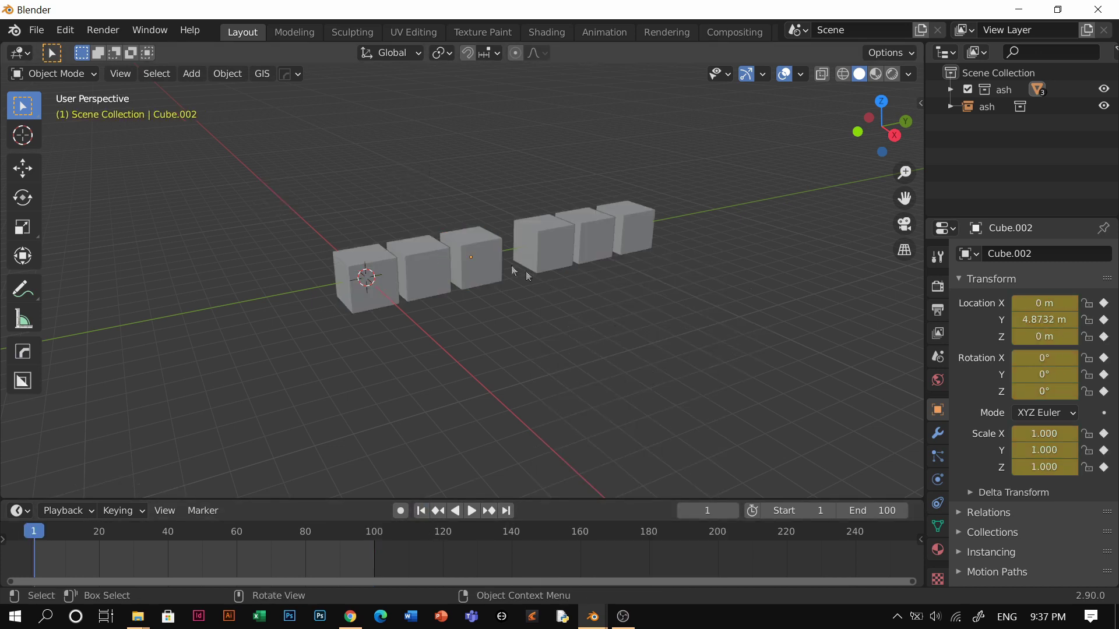
left_click(967, 89)
key("space")
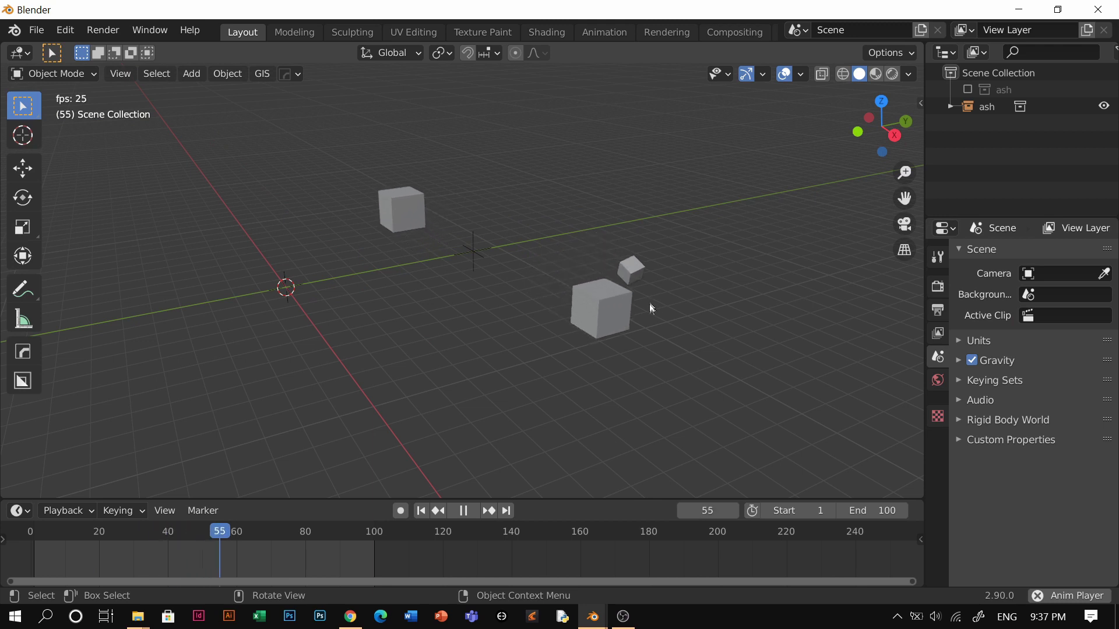
Stop playback, rewind to frame 1, and select the ash instance, cancelling a trial Y-axis move
key("space")
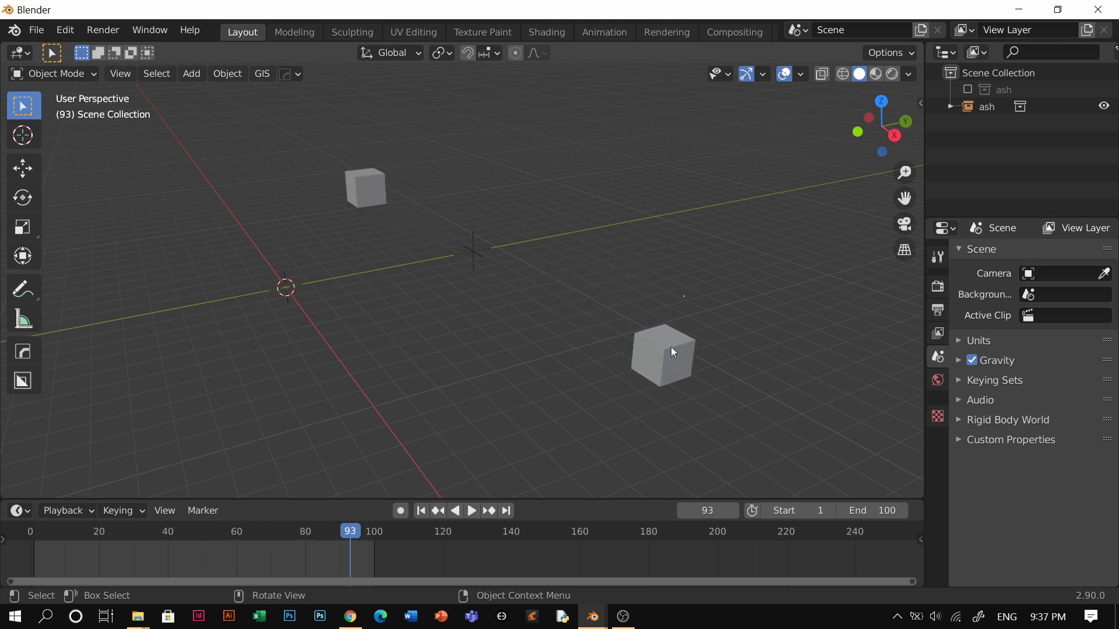
left_click(422, 511)
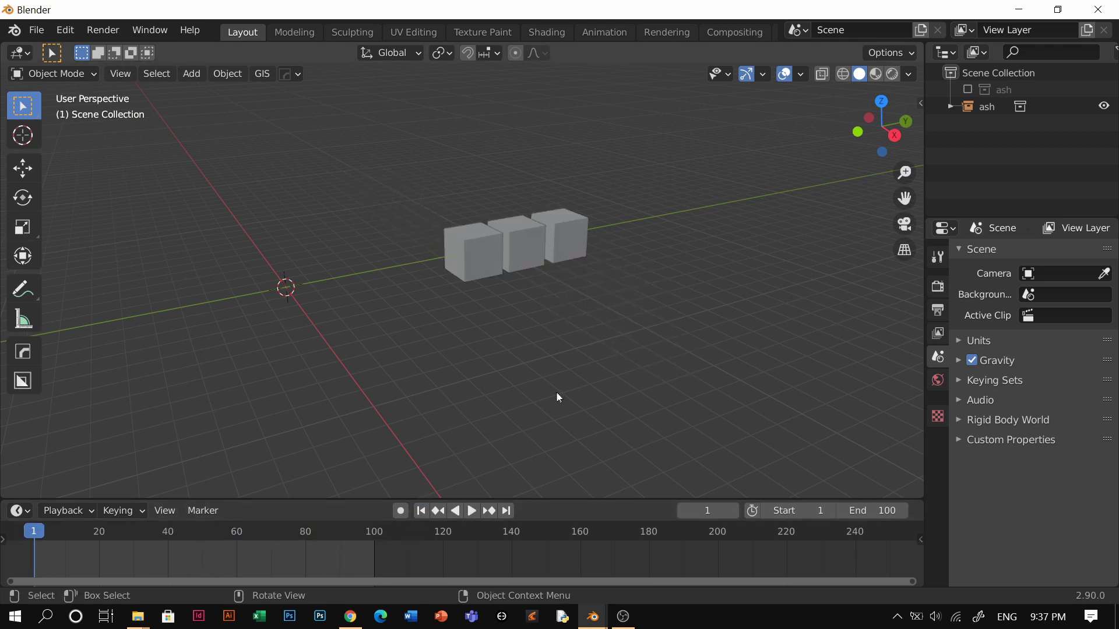
left_click(526, 234)
middle_click_drag(527, 234, 550, 283)
key("g")
key("y")
key("Escape")
middle_click_drag(542, 344, 640, 285)
Try rotating the ash instance around Z, then cancel it
scroll(599, 266, "up", 4)
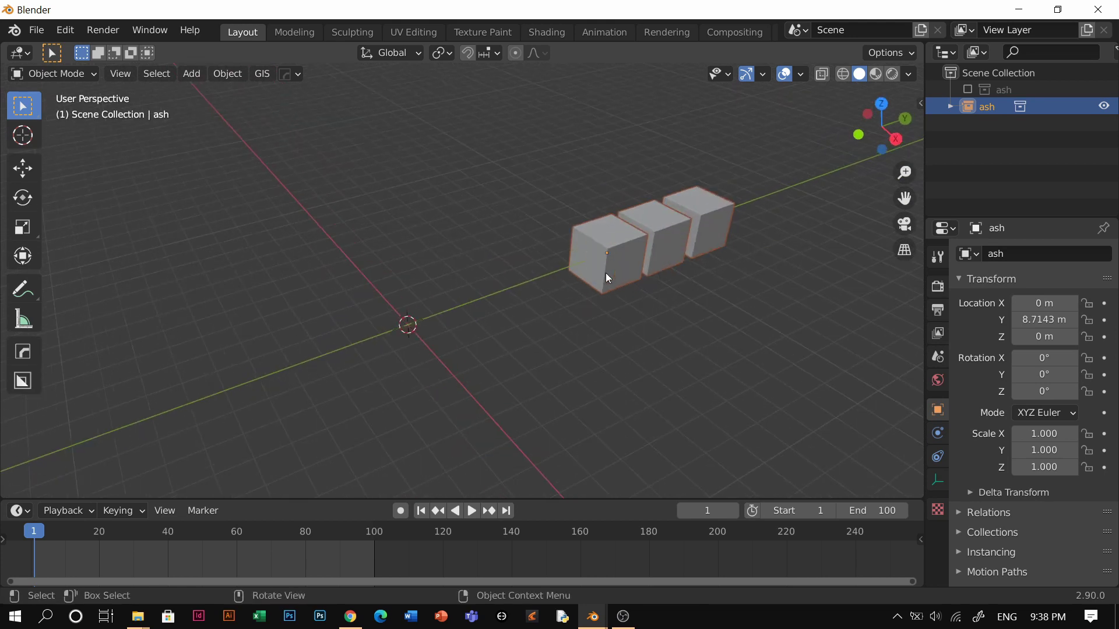
scroll(751, 249, "down", 3)
key("r")
key("z")
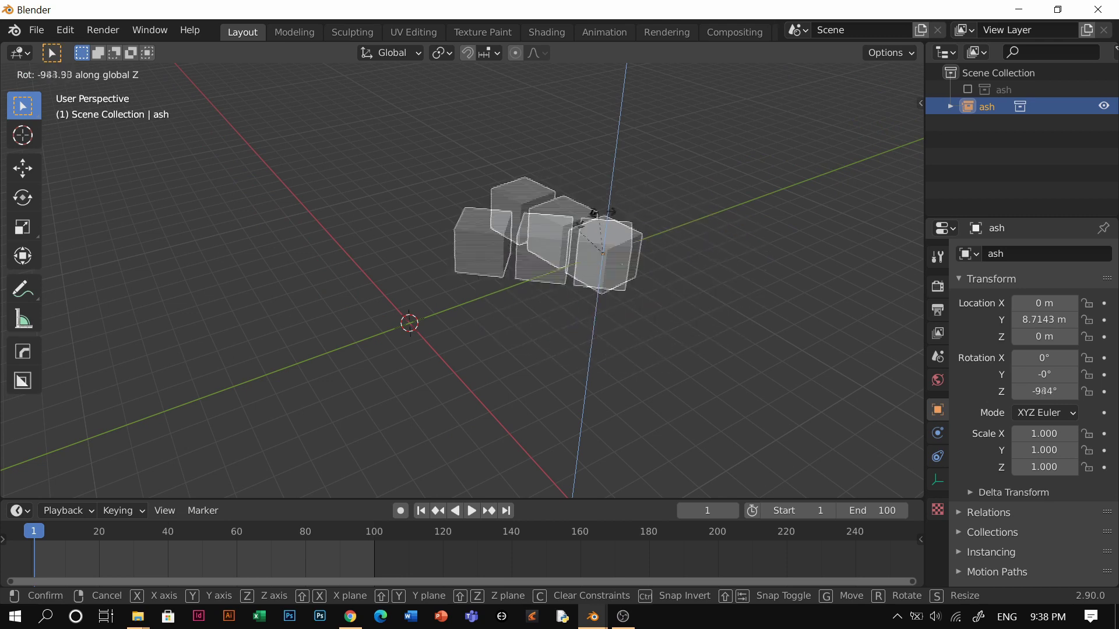
key("Escape")
Re-enable the original ash collection, select its objects with Select Objects, and view from top
left_click(968, 89)
right_click(1005, 91)
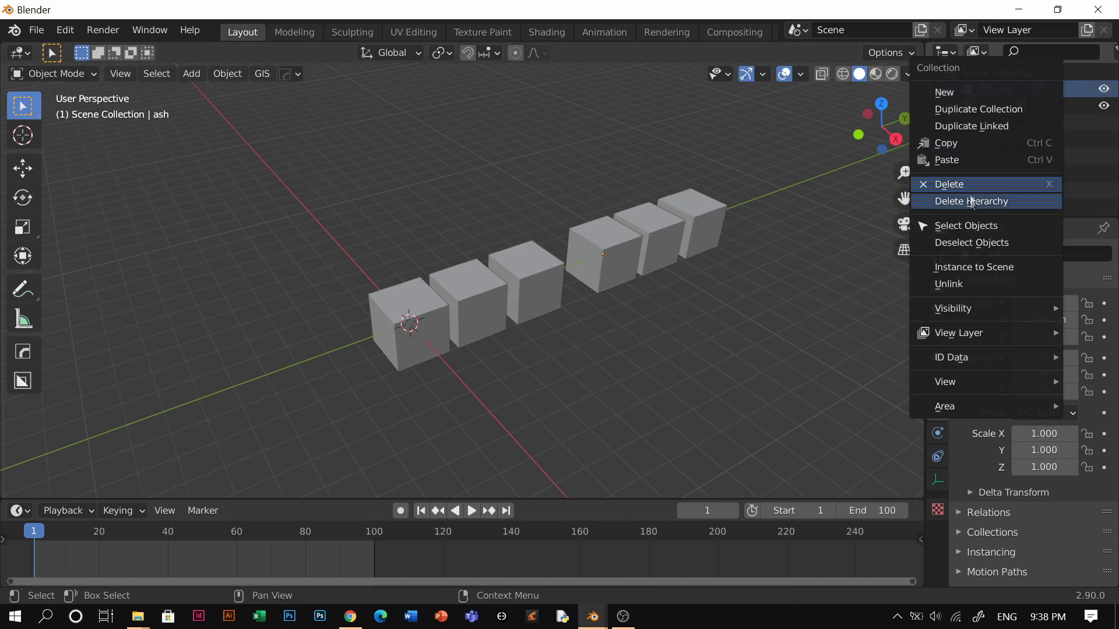
left_click(962, 224)
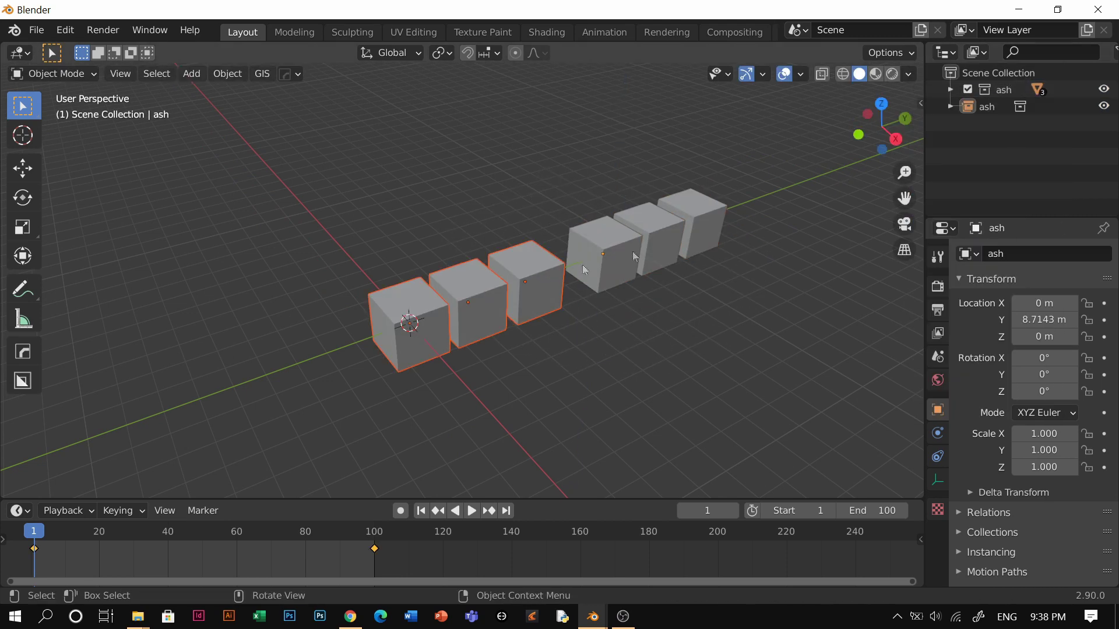
key("KP_7")
key("g")
key("Escape")
scroll(558, 375, "up", 3)
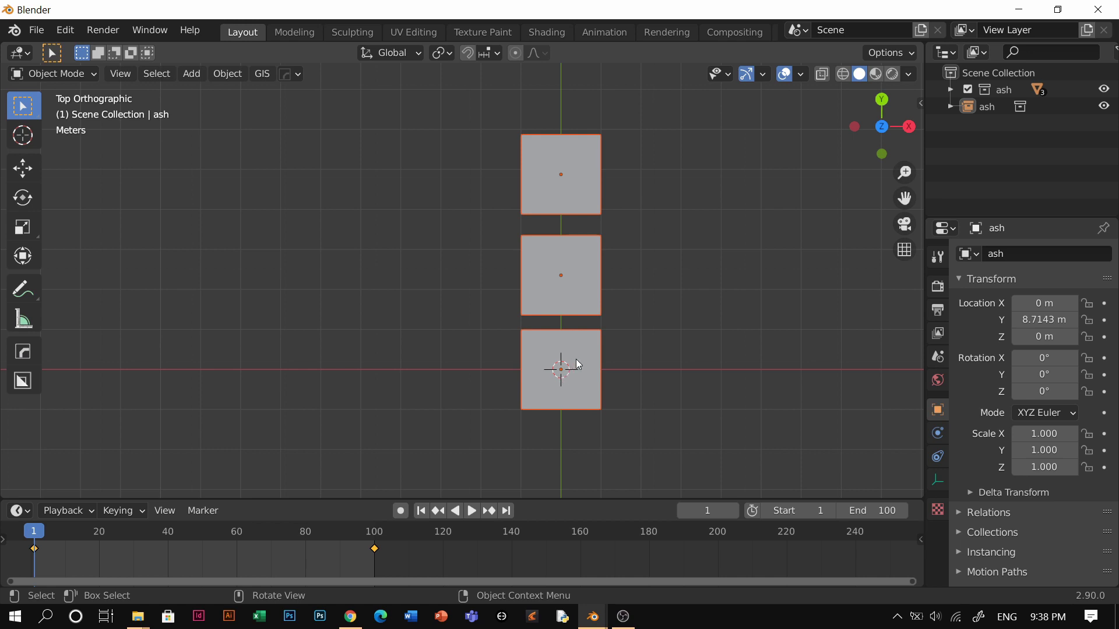
Move the original ash cubes about 2.3 m along Y, away from the instance
key("g")
key("y")
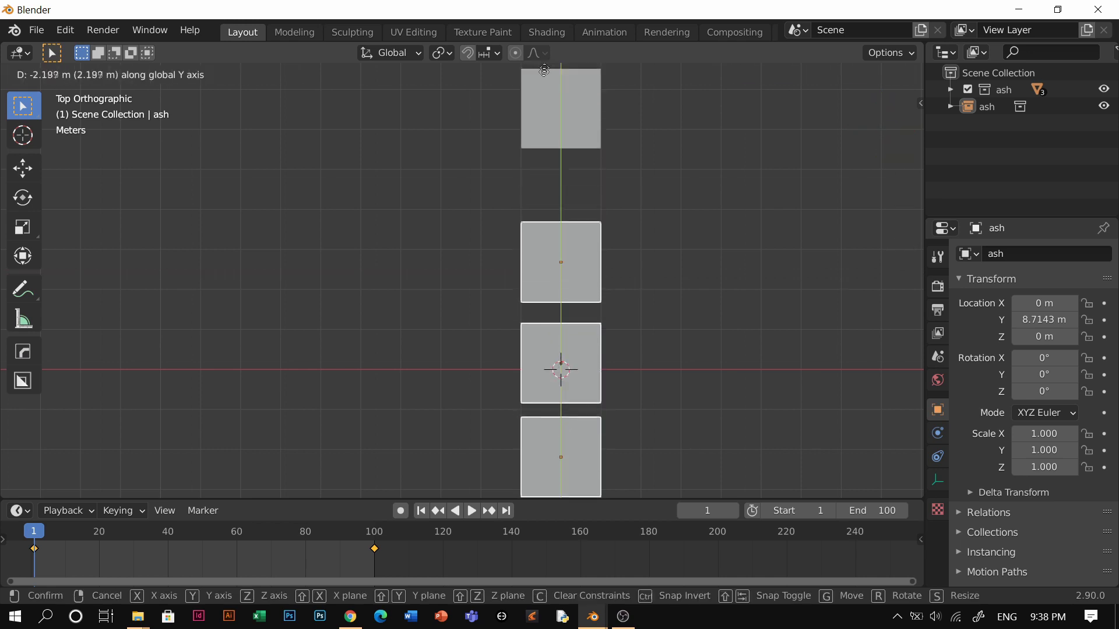
left_click(525, 129)
middle_click_drag(578, 214, 508, 183)
middle_click_drag(499, 267, 430, 318)
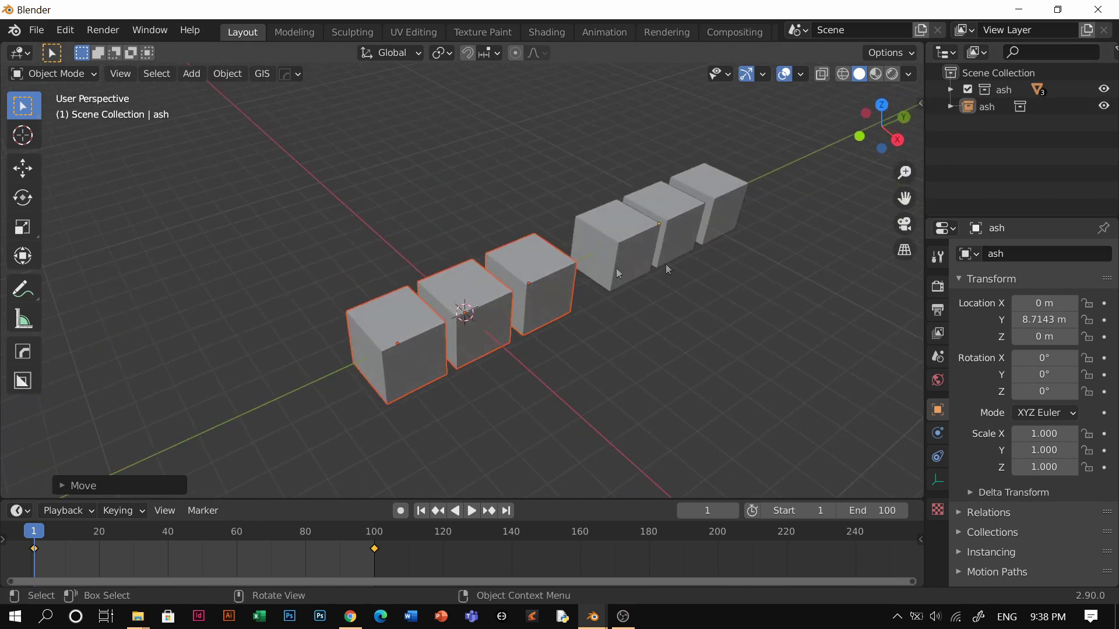
Select the far cube instance and try Z and X rotations, cancelling both
left_click(667, 228)
middle_click_drag(697, 235, 532, 255, "shift")
scroll(532, 259, "up", 2)
key("r")
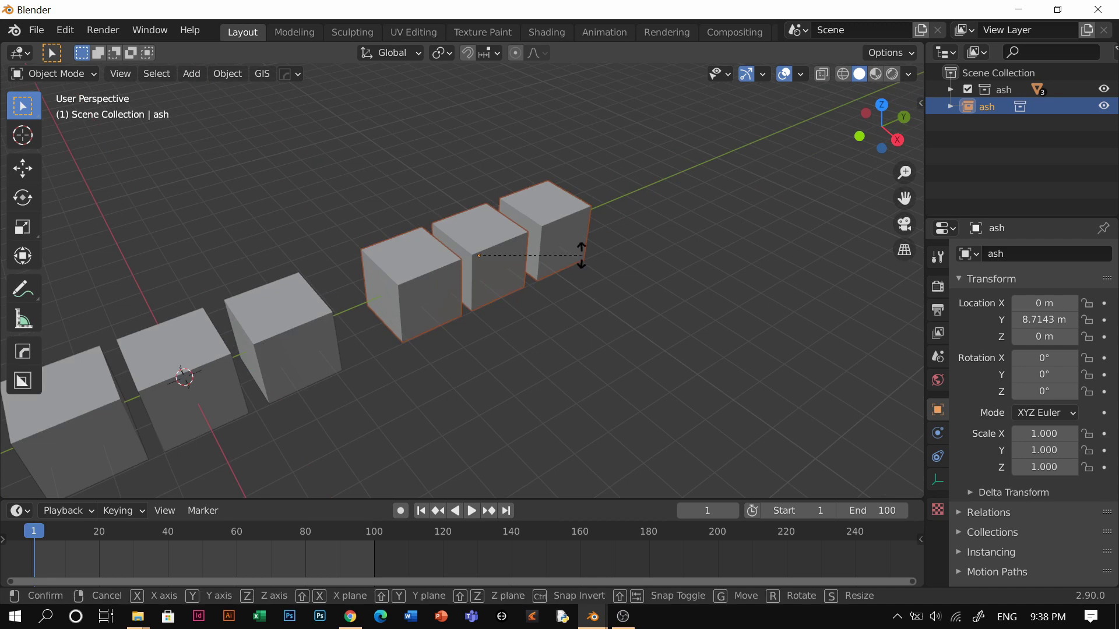
key("z")
key("Escape")
key("r")
key("x")
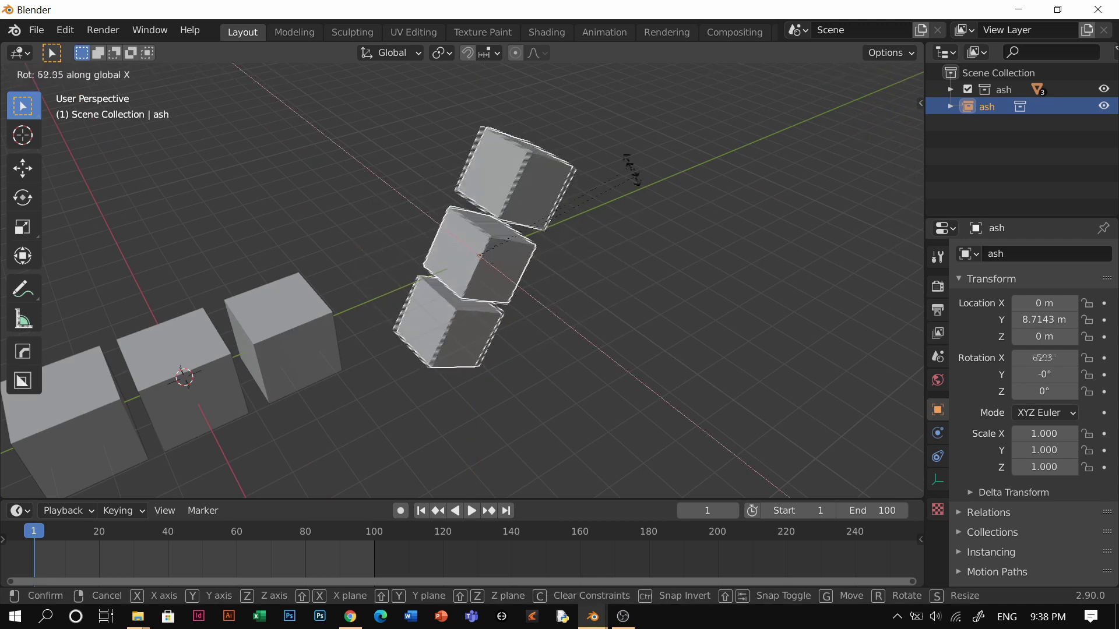
key("Escape")
scroll(606, 254, "down", 3)
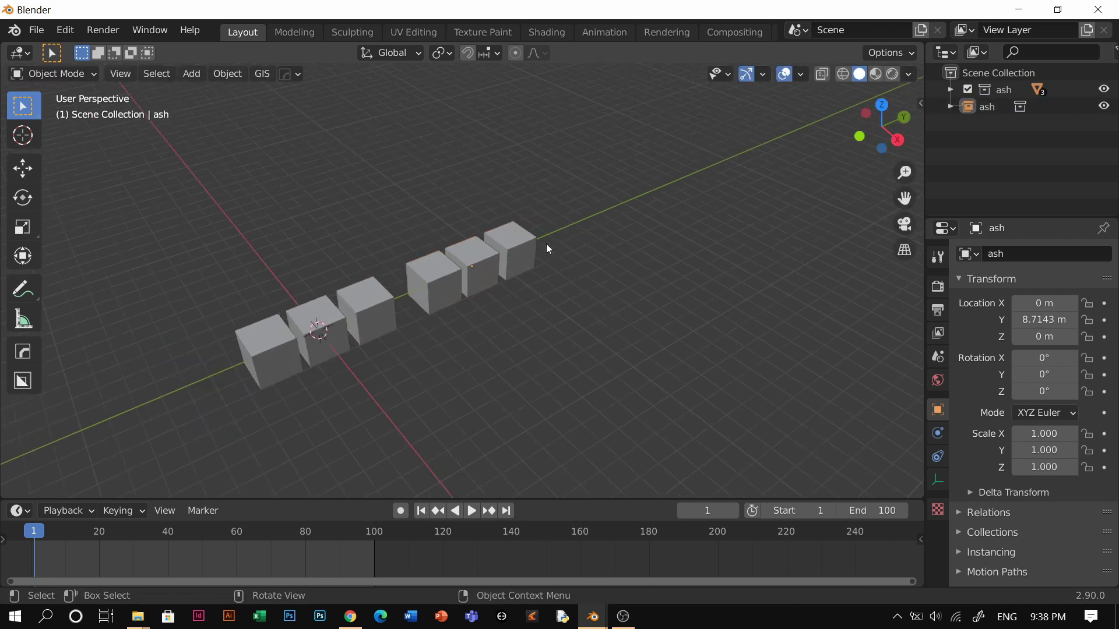
Switch to the 'jj master of wood 2.blend' wooden-castle window
mouse_move(593, 617)
left_click(517, 532)
middle_click_drag(527, 298, 549, 277)
Preview the castle in material preview shading, then return to solid shading
key("z")
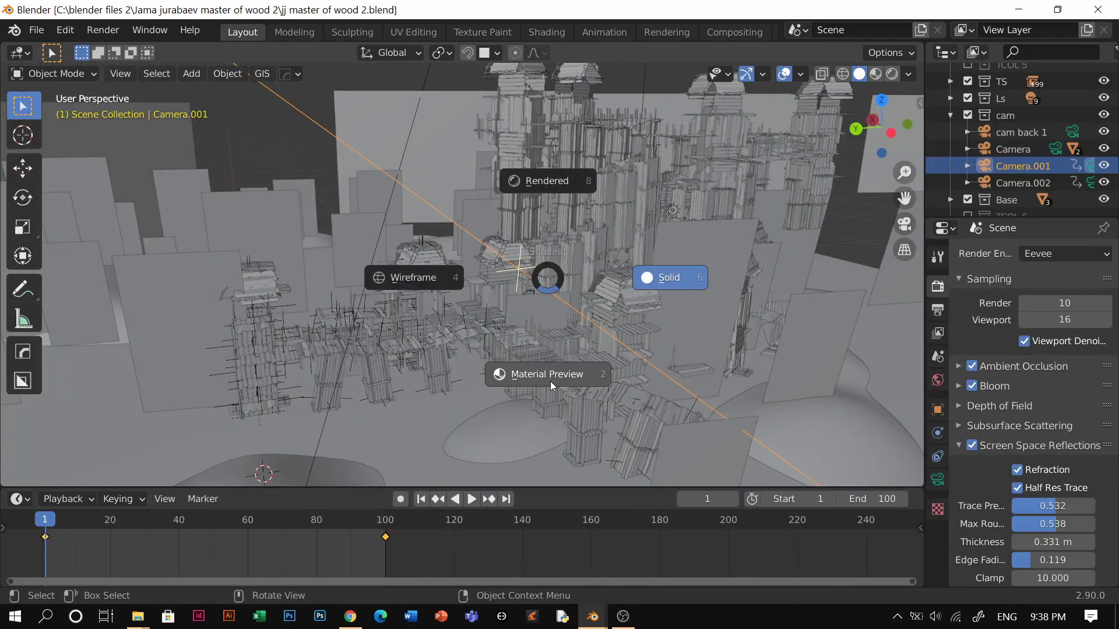
left_click(550, 381)
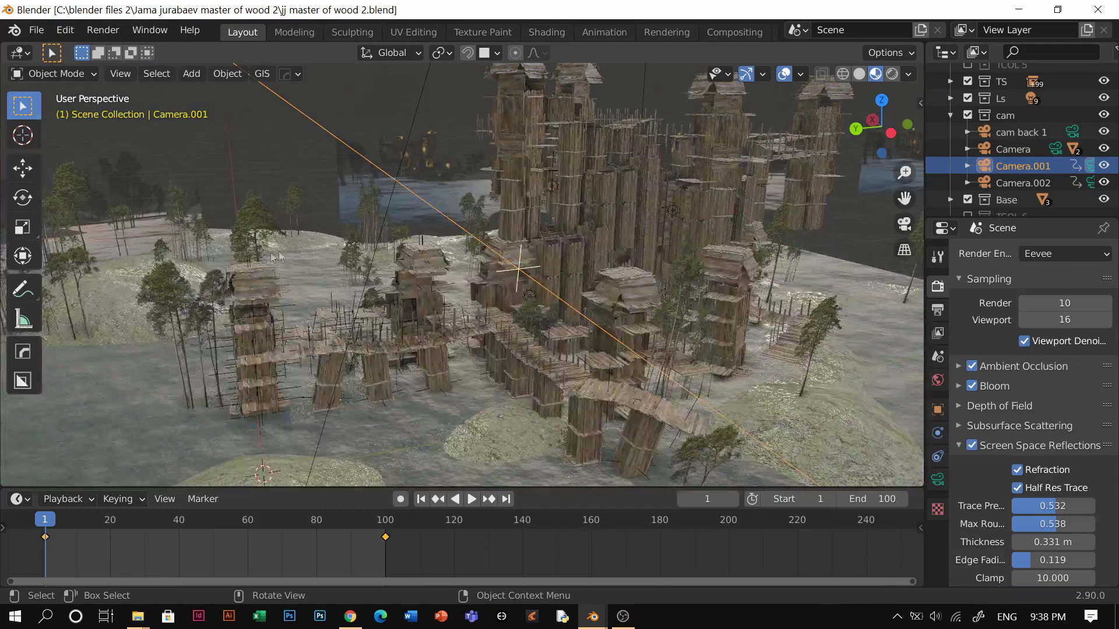
key("z")
key("6")
scroll(497, 341, "up", 3)
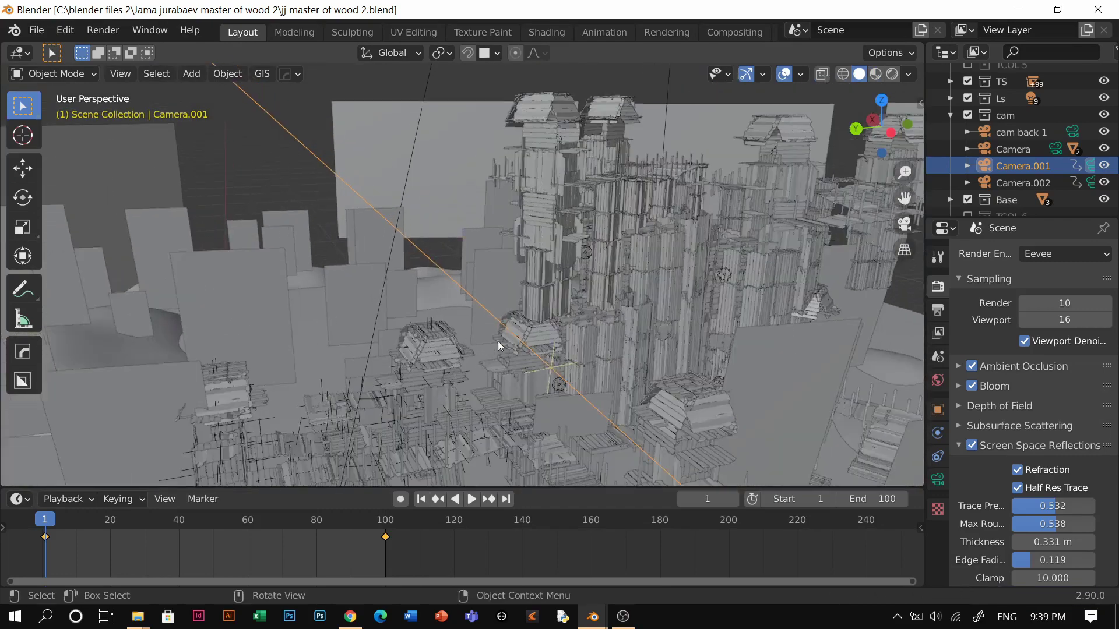
Select Plane.001 and delete it from the castle scene
left_click(376, 303)
middle_click_drag(374, 297, 591, 281)
key("z")
key("2")
mouse_move(525, 293)
middle_mouse_down()
mouse_move(492, 276)
mouse_move(466, 297)
mouse_move(496, 274)
middle_mouse_up()
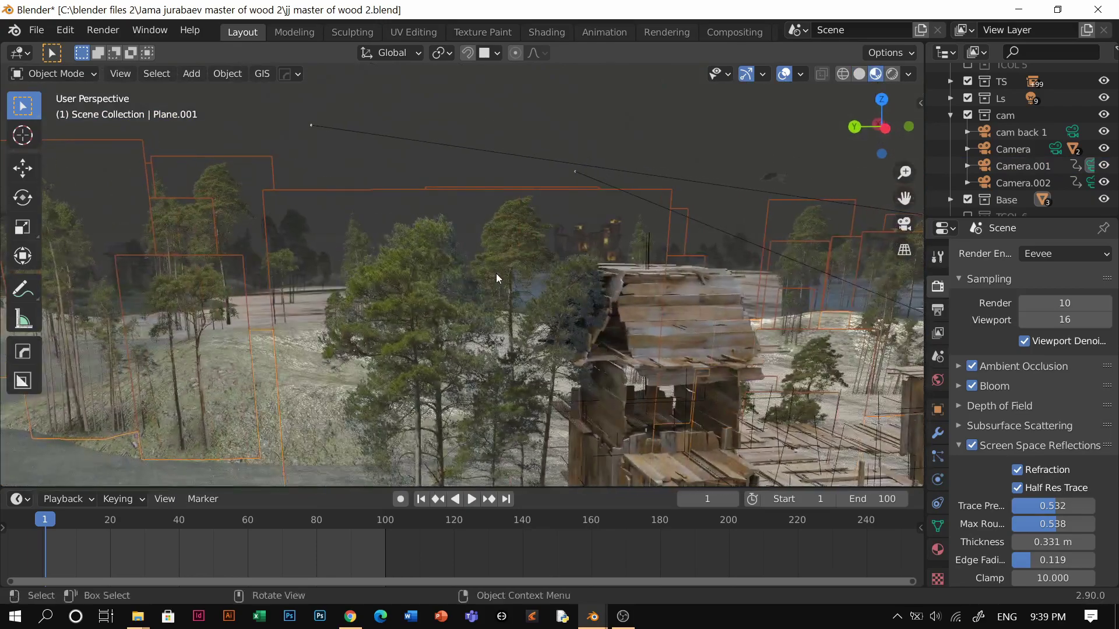
key("z")
left_click(618, 275)
mouse_move(618, 275)
middle_mouse_down()
mouse_move(595, 369)
mouse_move(478, 344)
mouse_move(588, 322)
mouse_move(518, 328)
mouse_move(529, 311)
middle_mouse_up()
scroll(478, 344, "down", 4)
scroll(588, 323, "up", 2)
key("x")
left_click(588, 322)
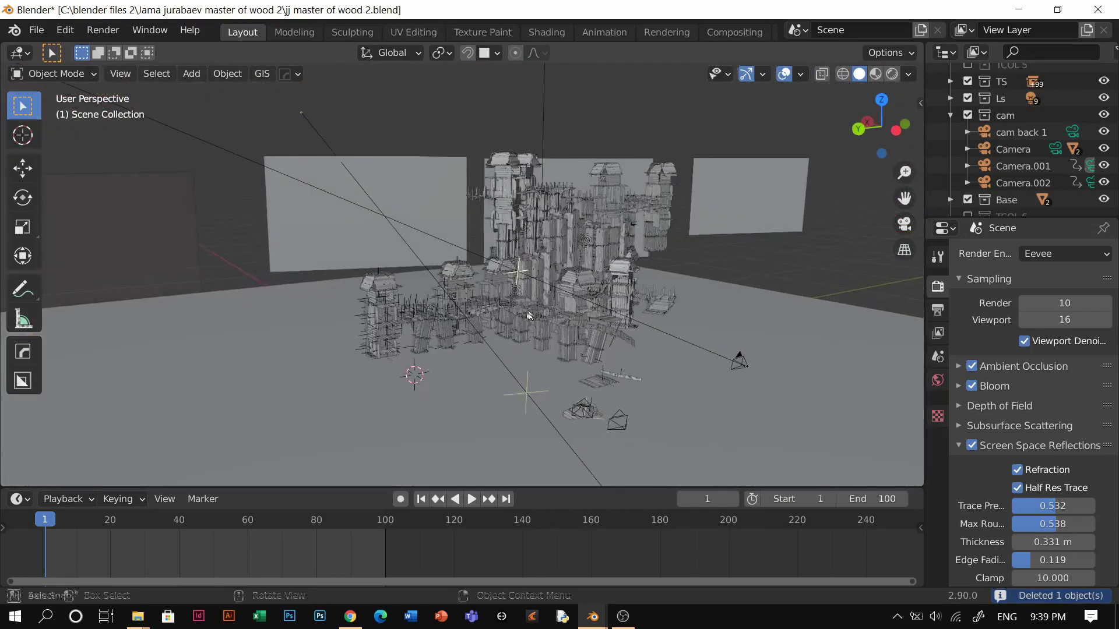
Select the ground plane, check it in material preview, and collapse the cam collection
left_click(506, 341)
scroll(548, 346, "up", 6)
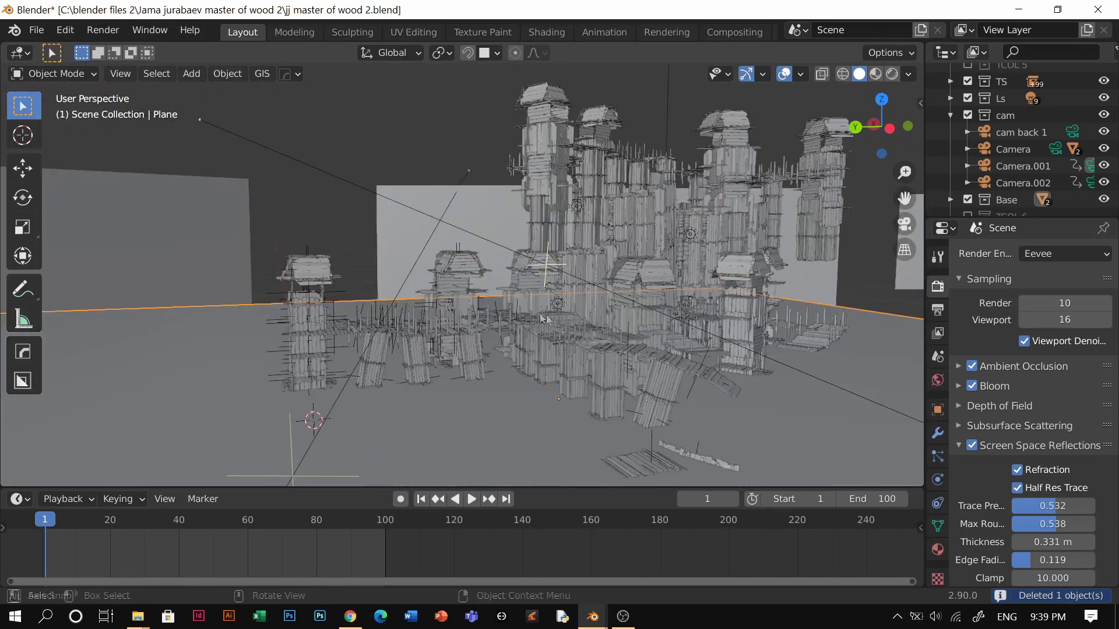
key("z")
left_click(550, 344)
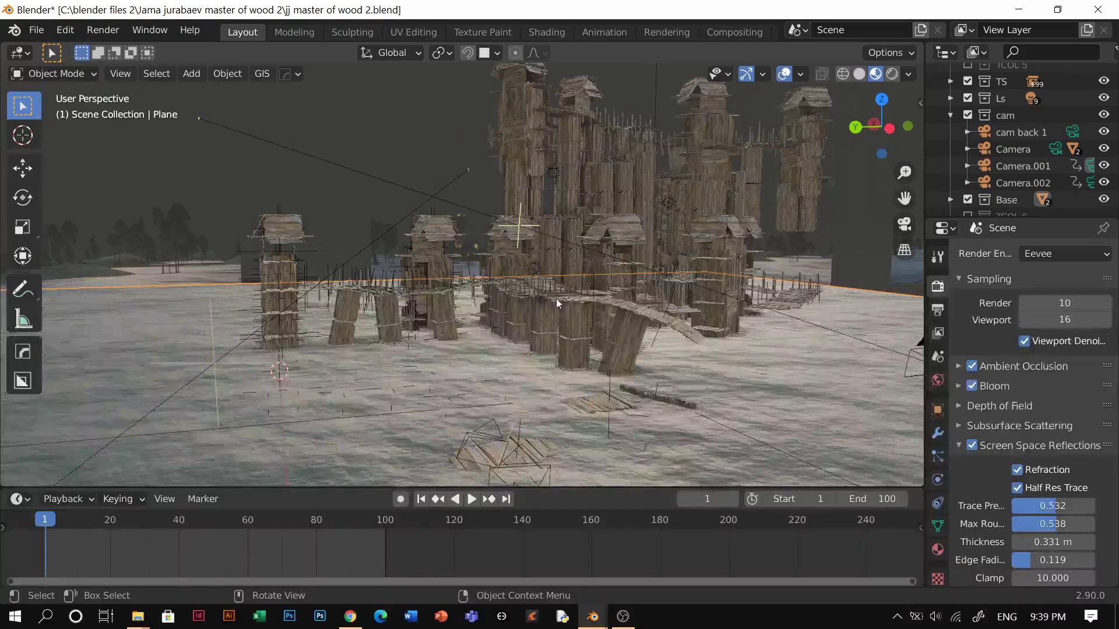
scroll(550, 349, "up", 5)
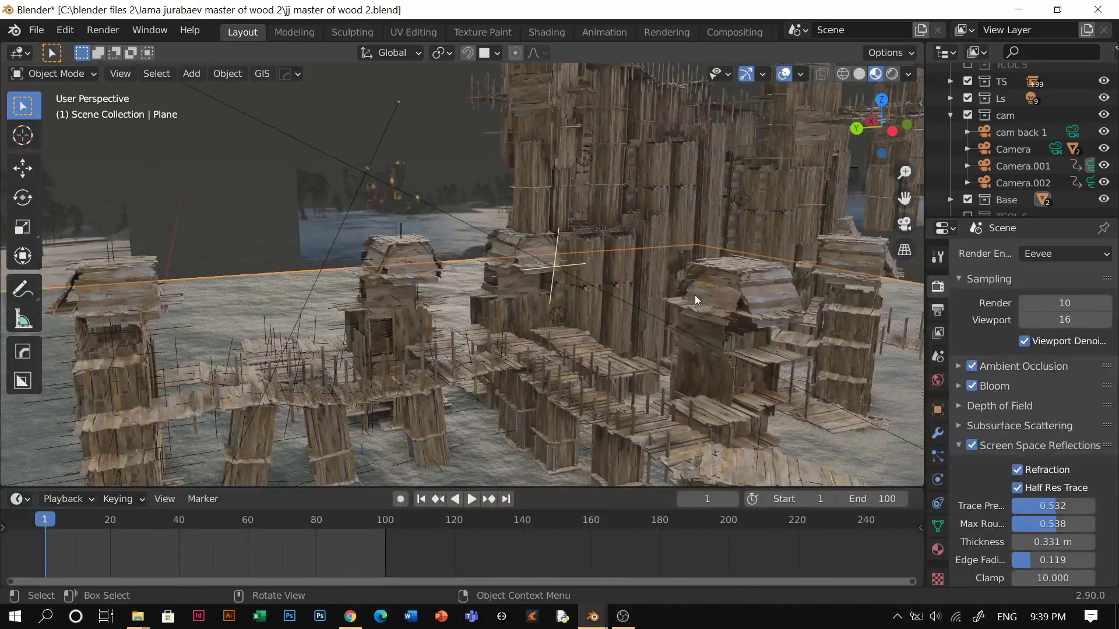
key("z")
left_click(954, 118)
scroll(972, 132, "up", 3)
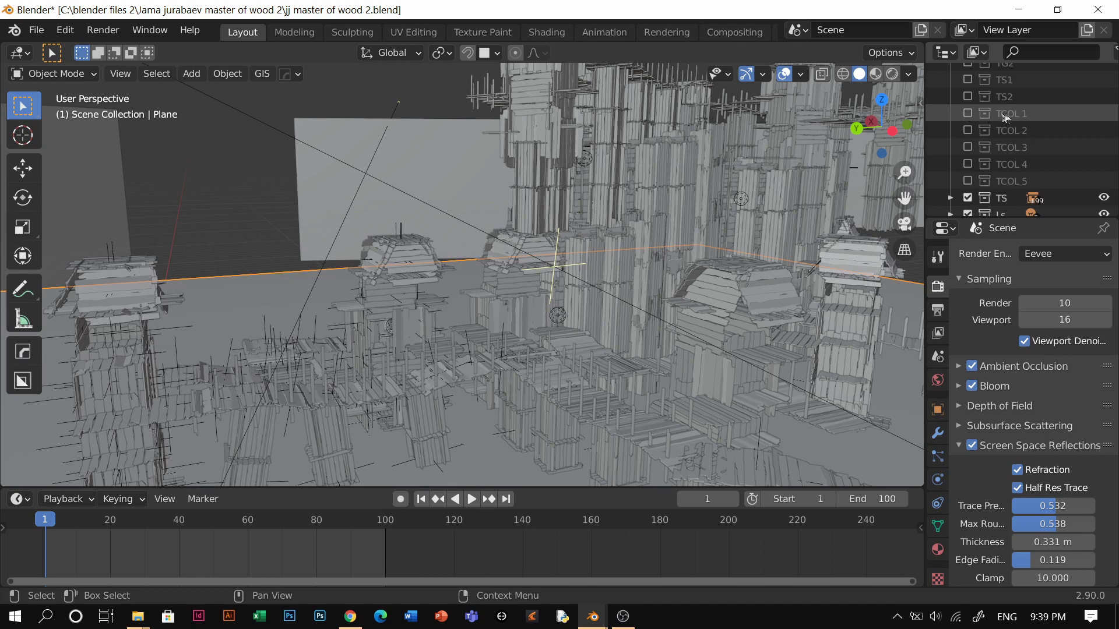
left_click(968, 112)
left_click(969, 113)
left_click(966, 163)
right_click(978, 166)
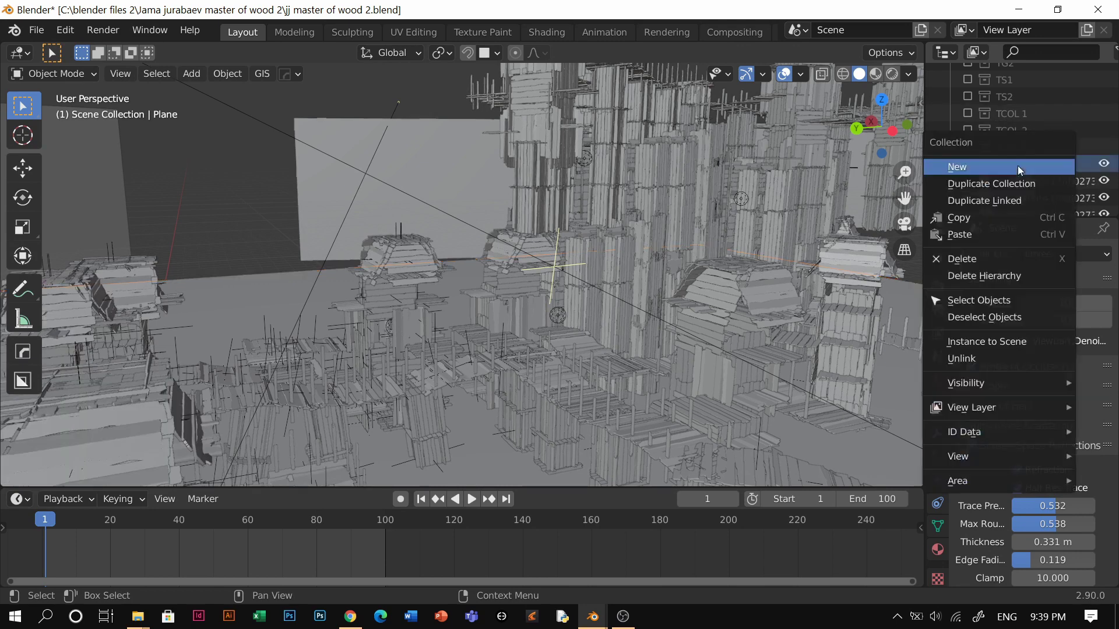
left_click(995, 302)
key("KP_Divide")
mouse_move(615, 271)
middle_mouse_down()
mouse_move(640, 300)
mouse_move(533, 298)
mouse_move(419, 257)
middle_mouse_up()
left_click(626, 318)
scroll(678, 227, "up", 5)
key("z")
left_click(573, 298)
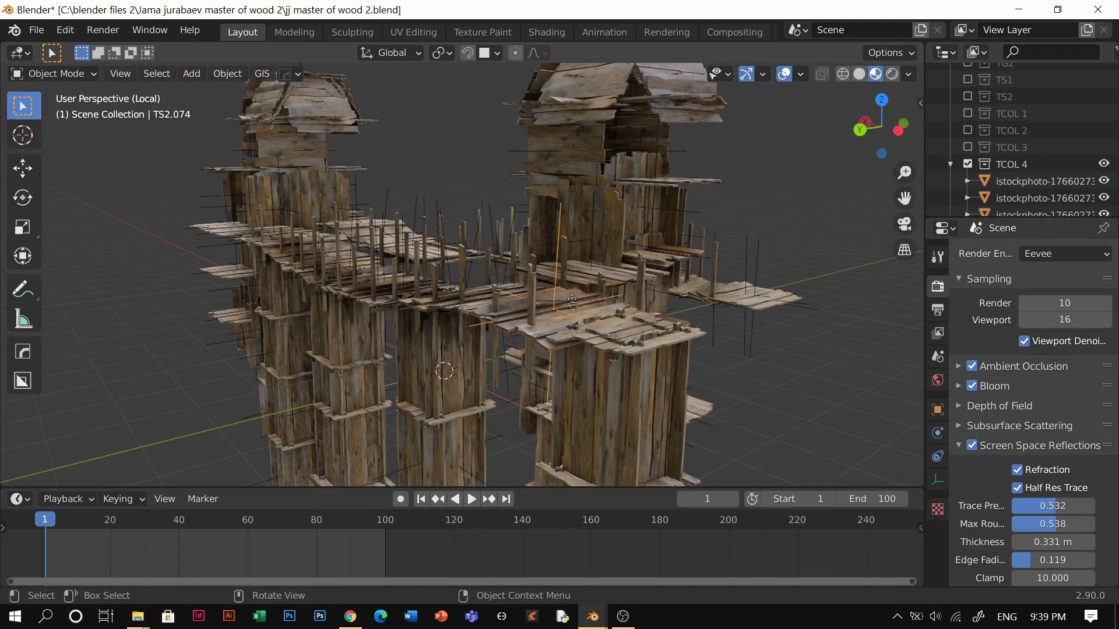
left_click(950, 165)
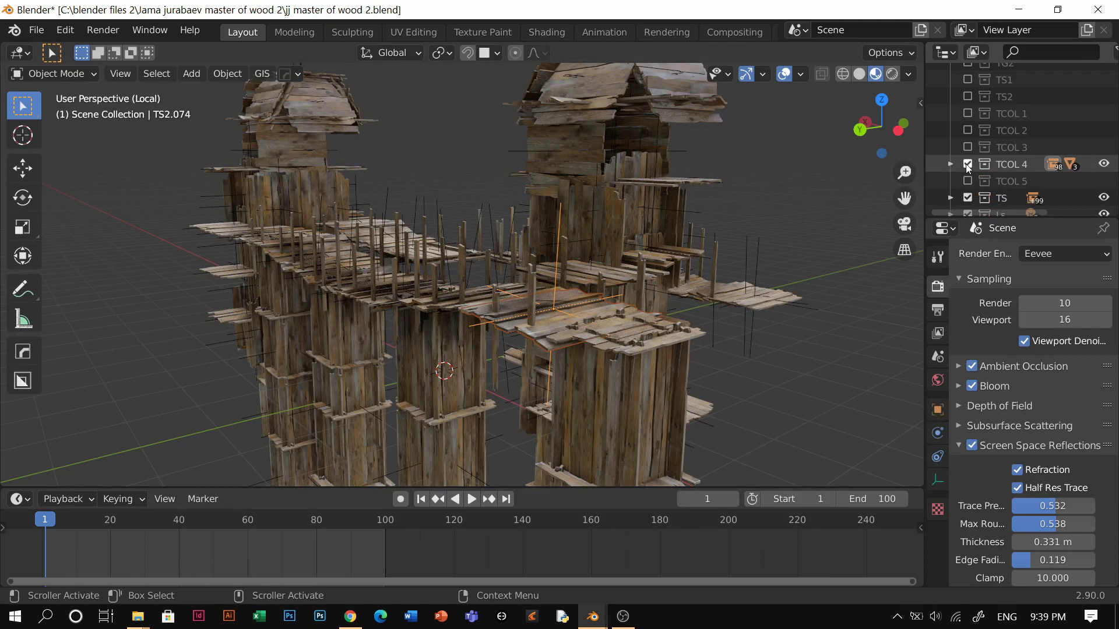
left_click(966, 165)
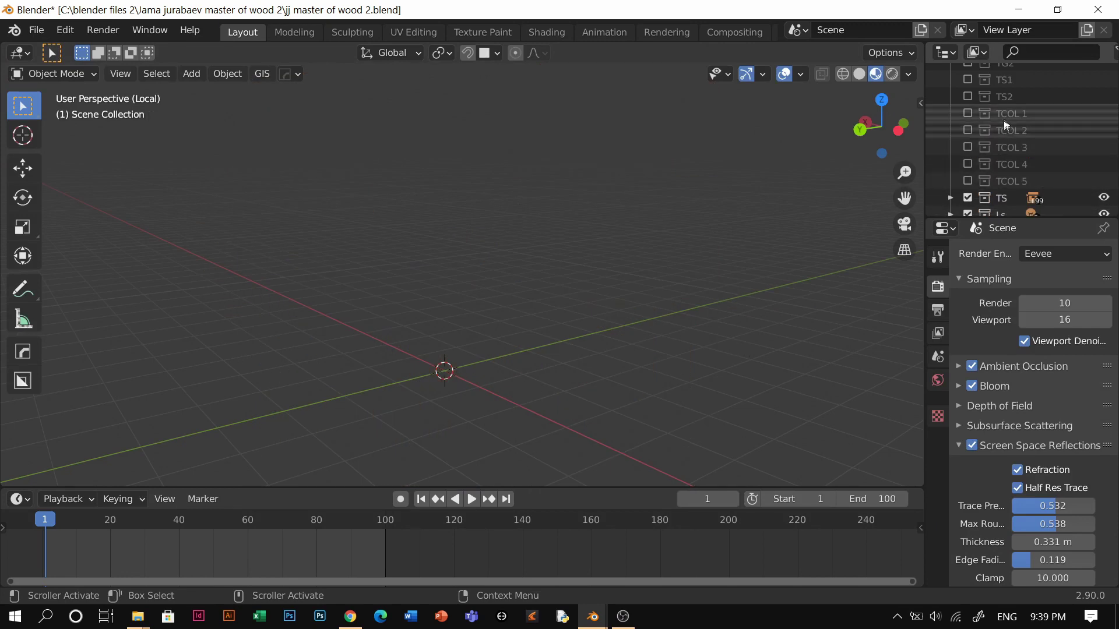
scroll(1012, 159, "up", 1)
scroll(1011, 159, "up", 1)
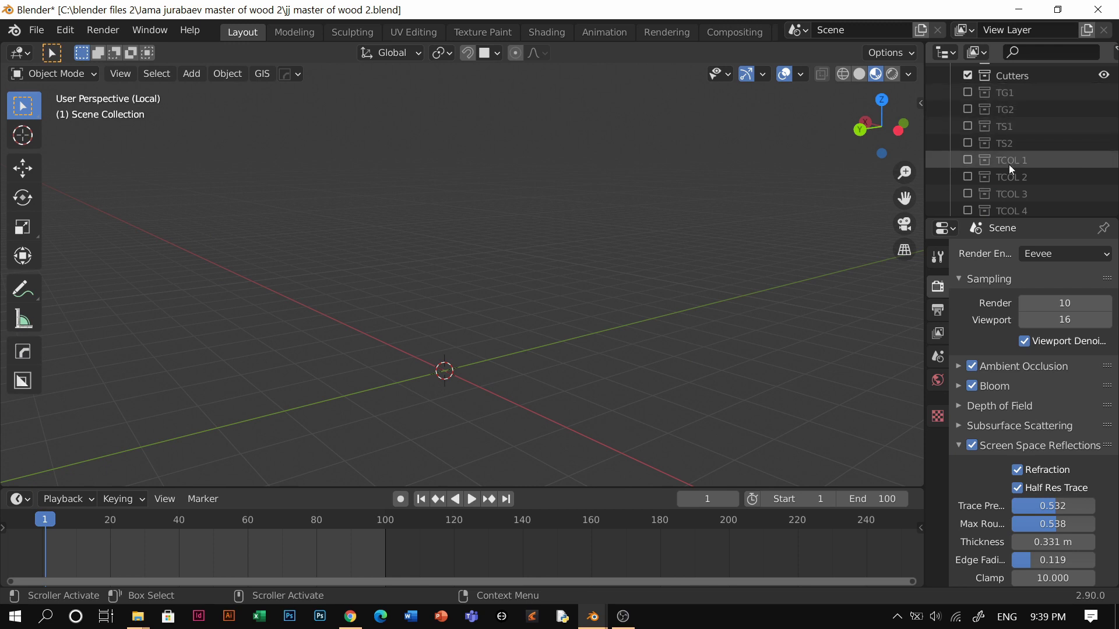
Include the TG1 plank collection and select a plank, cancelling a trial move
left_click(967, 93)
middle_click_drag(541, 302, 483, 360)
scroll(483, 359, "up", 2)
left_click(460, 365)
key("g")
key("Escape")
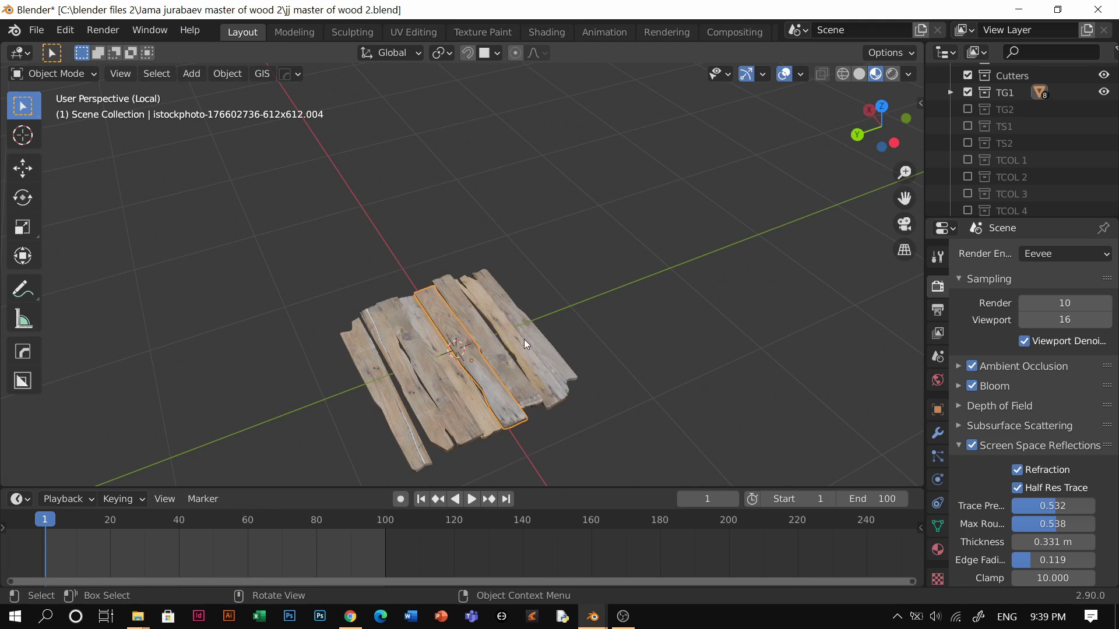
Exclude TG1, then briefly include and re-exclude TG2, TS1 and TS2 to preview each
left_click(968, 91)
left_click(968, 109)
left_click(967, 111)
left_click(969, 125)
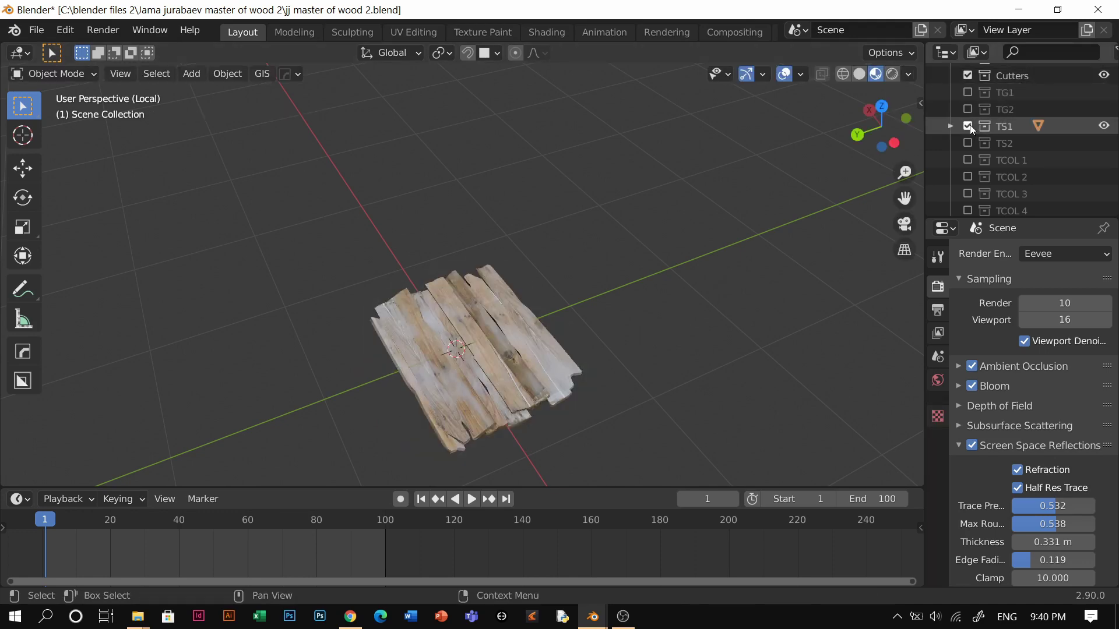
left_click(970, 125)
left_click(968, 143)
left_click(969, 143)
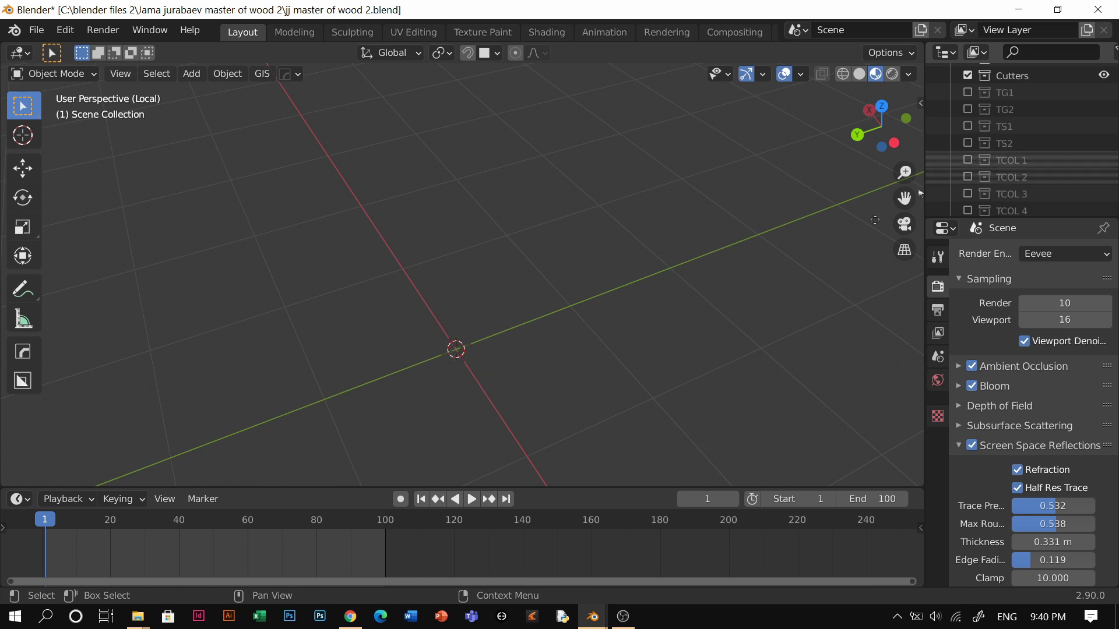
middle_click_drag(637, 339, 670, 315)
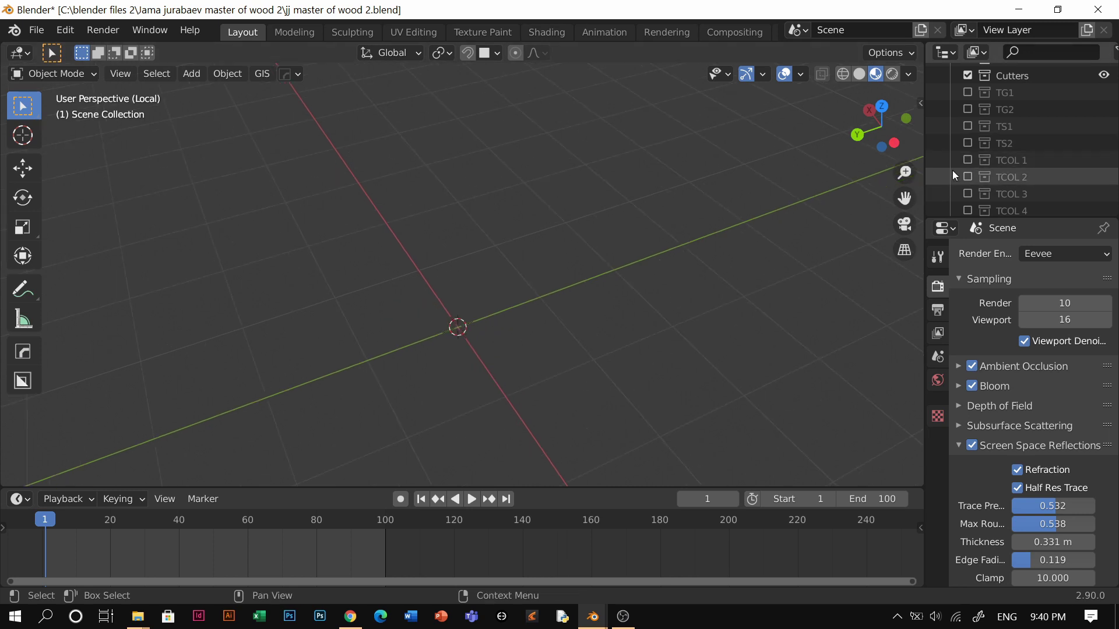
Preview TS1 and TS2 again, then include TS1, TG2 and TG1 together
left_click(968, 127)
left_click(967, 140)
left_click(966, 126)
left_click(965, 140)
left_click(969, 126)
left_click(965, 110)
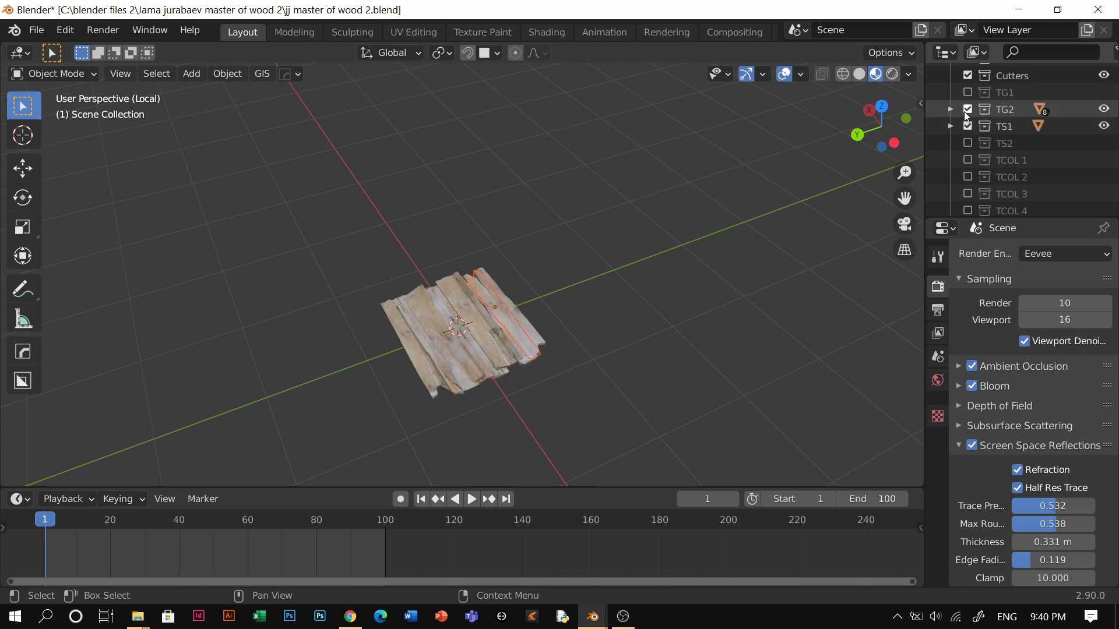
left_click(968, 93)
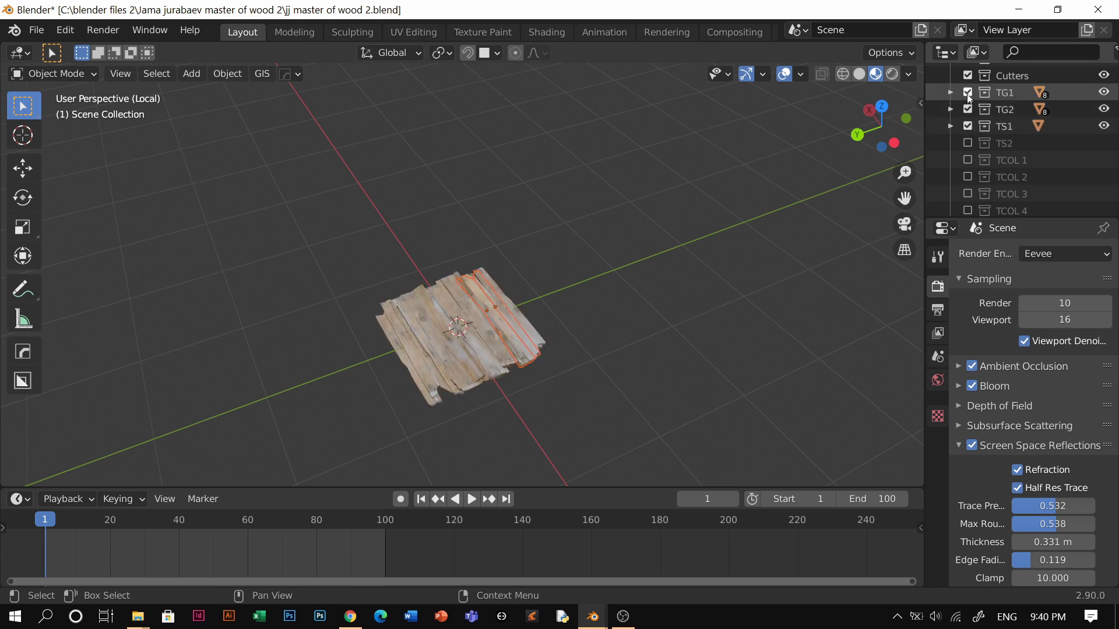
Exclude TG1, TG2 and TS1 in one drag, and toggle TS2 on and off
left_click_drag(967, 97, 965, 143)
left_click(966, 143)
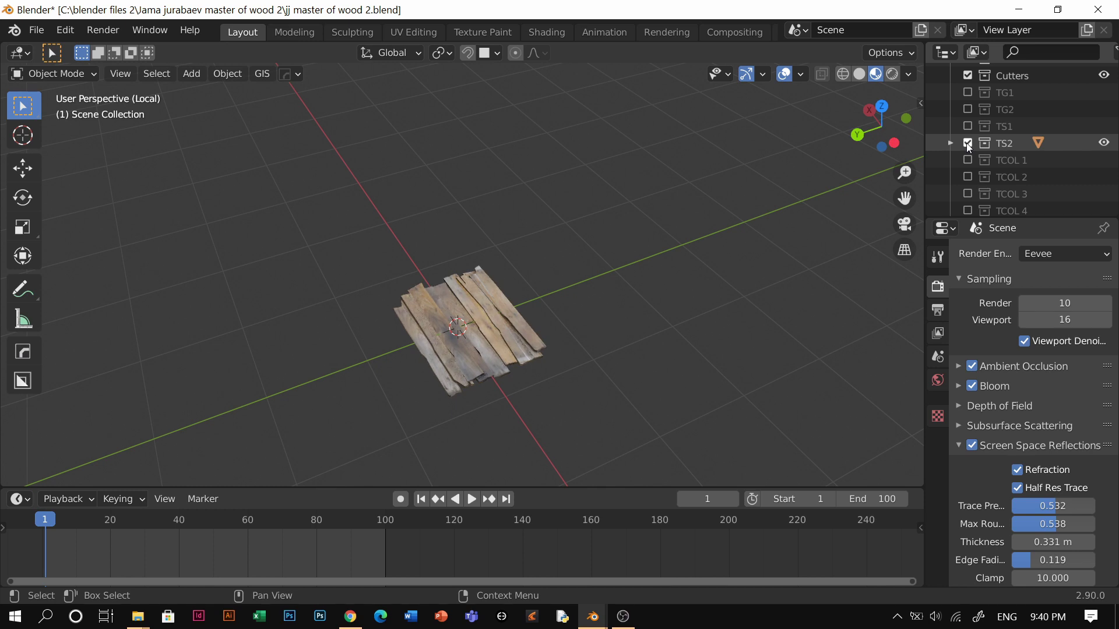
left_click(966, 142)
scroll(805, 260, "down", 3)
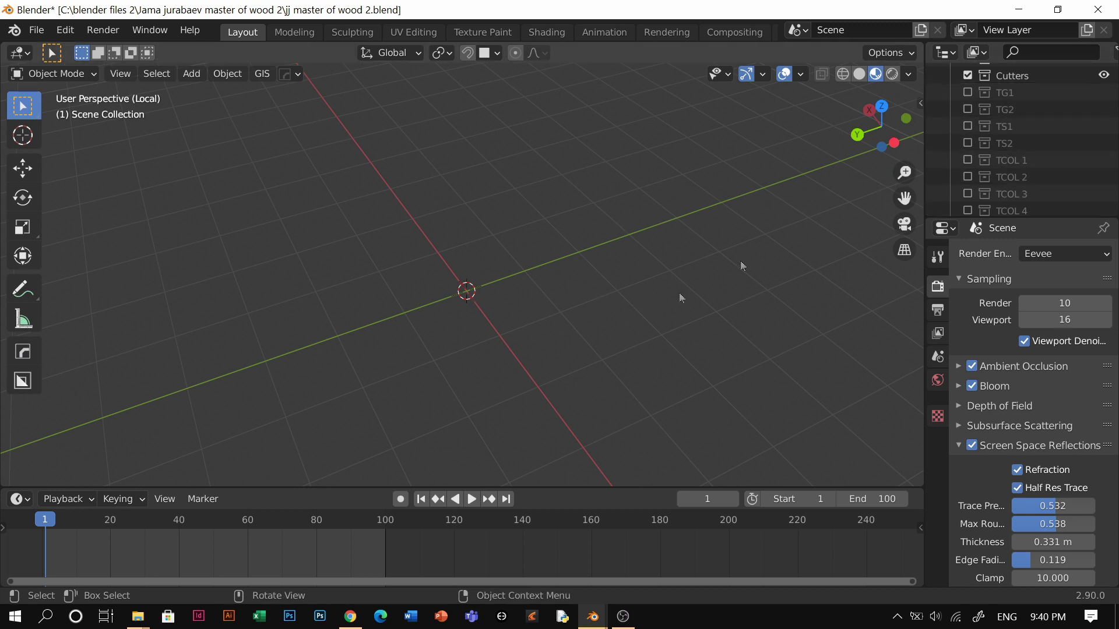
scroll(636, 329, "down", 1)
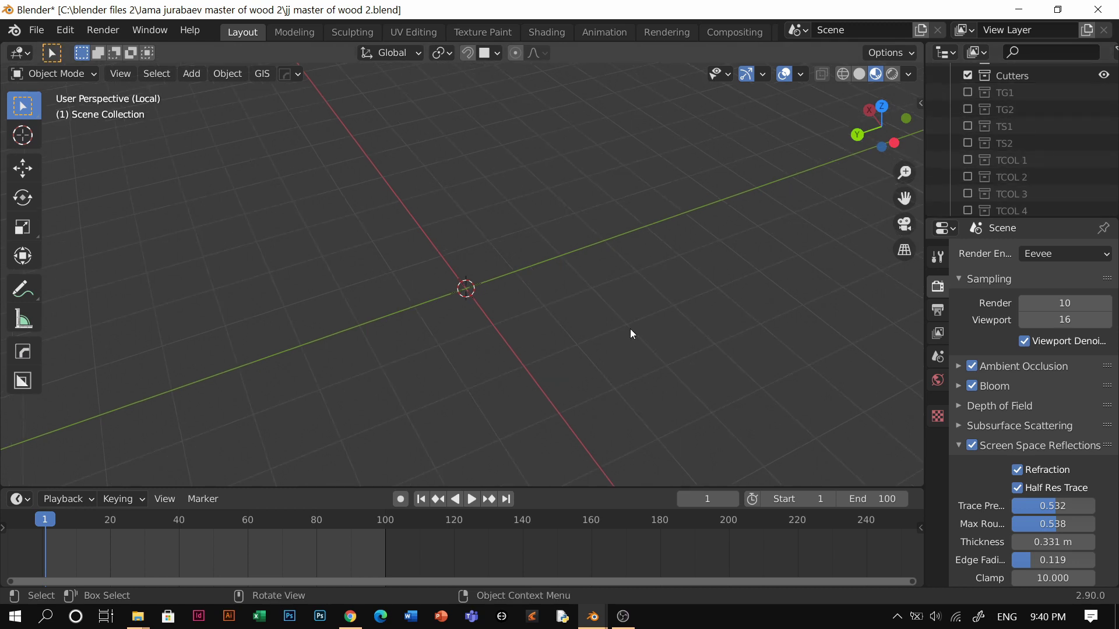
mouse_move(625, 334)
middle_mouse_down()
mouse_move(627, 308)
mouse_move(629, 348)
middle_mouse_up()
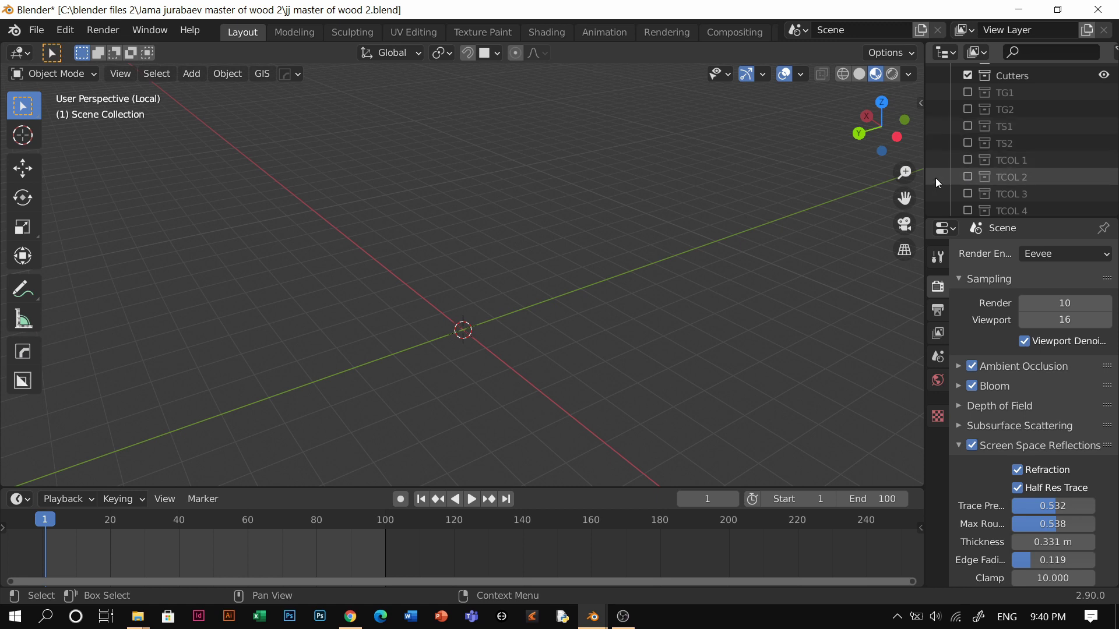
Leave only TS1 included and select its plank set
left_click(968, 142)
left_click(967, 140)
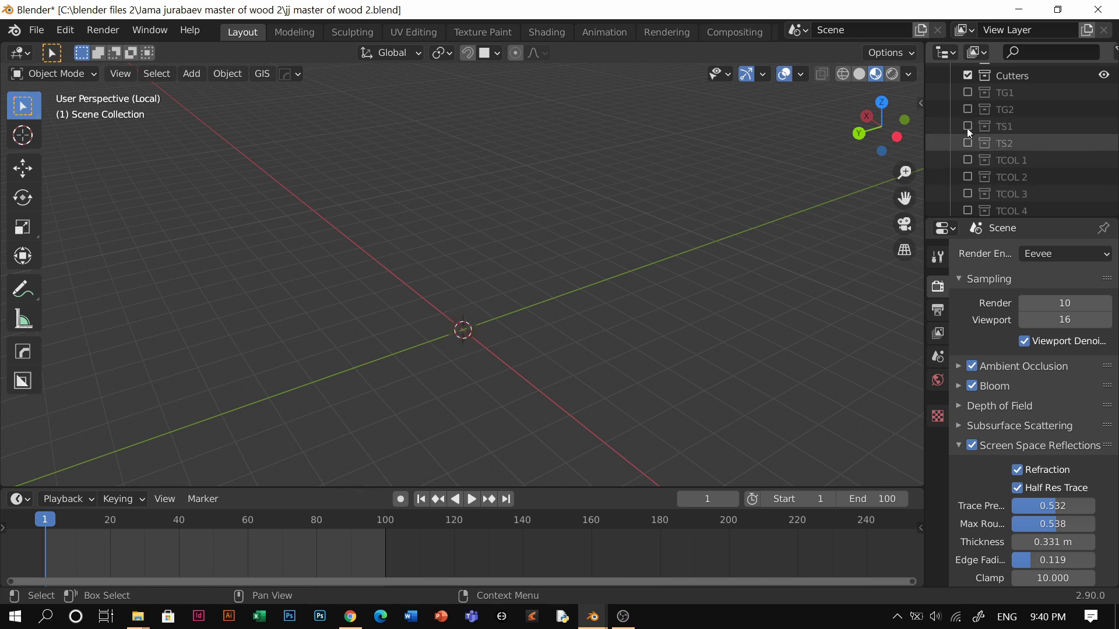
left_click(967, 126)
left_click(966, 127)
left_click(966, 127)
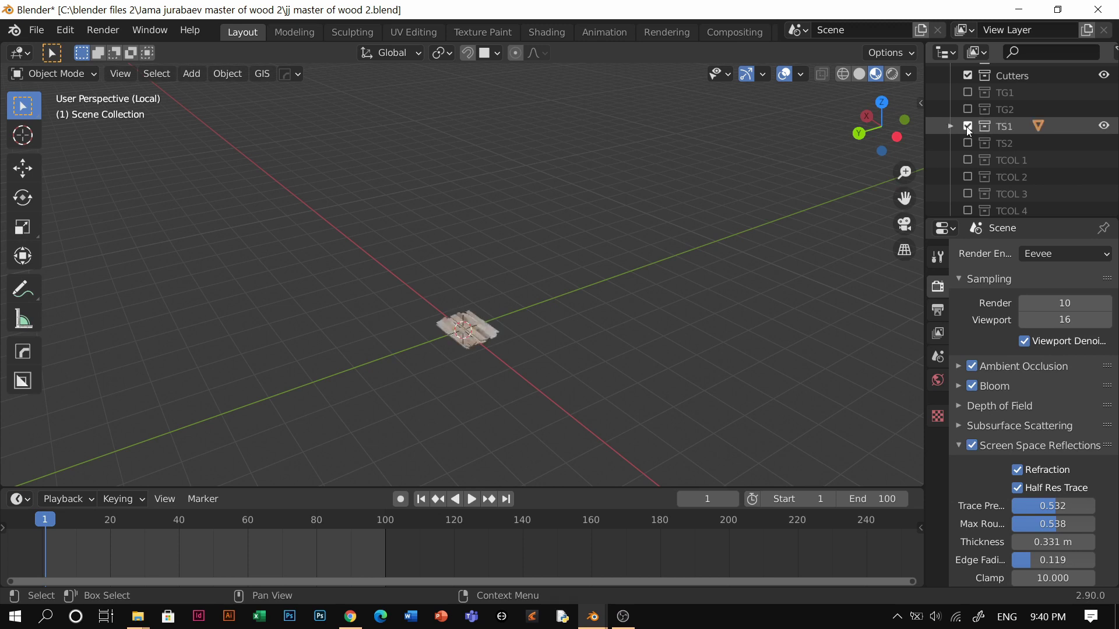
left_click(493, 329)
Swap TS1 for TG2, select one TG2 plank, and keyframe its location at frame 1
scroll(493, 319, "up", 5)
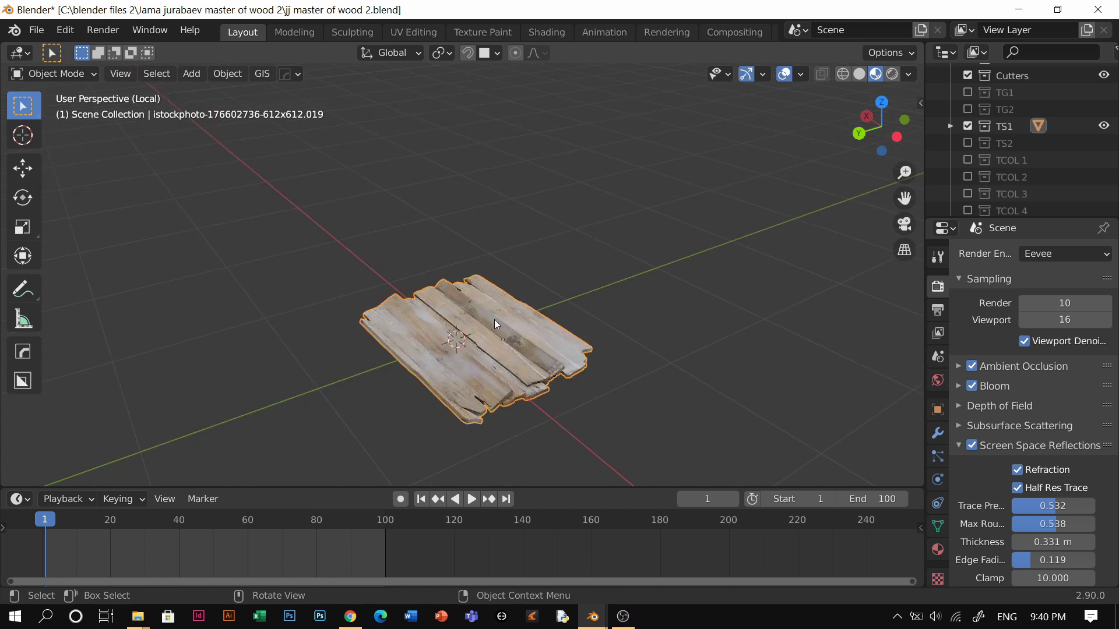
left_click(968, 127)
left_click(968, 110)
left_click(508, 351)
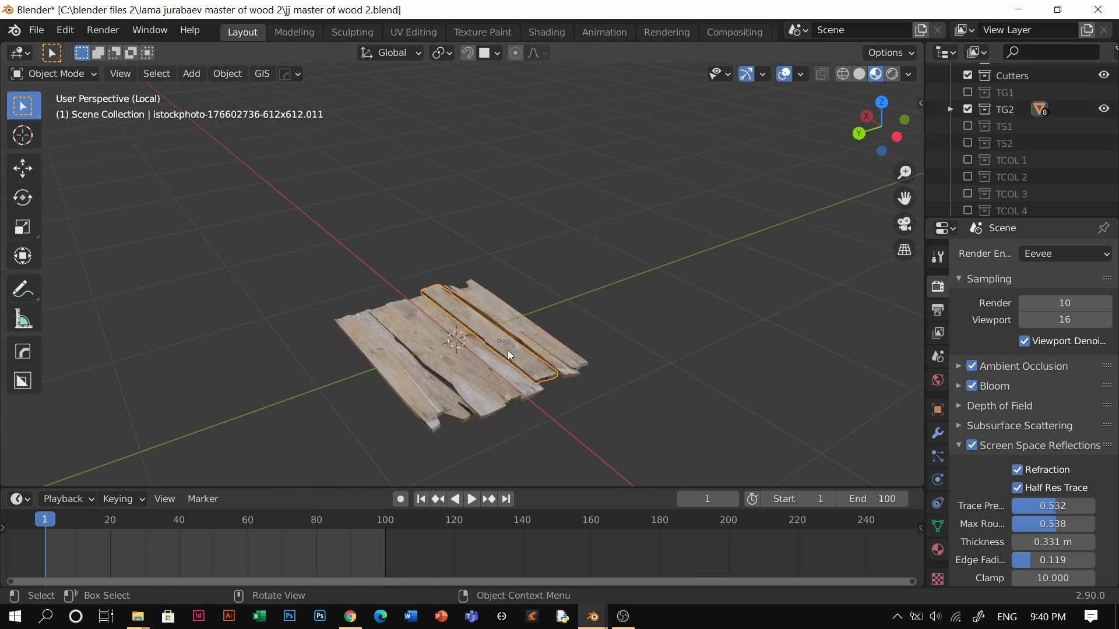
key("i")
left_click(536, 276)
Move the plank away from its stack at frame 100 and keyframe its Available channels
key("g")
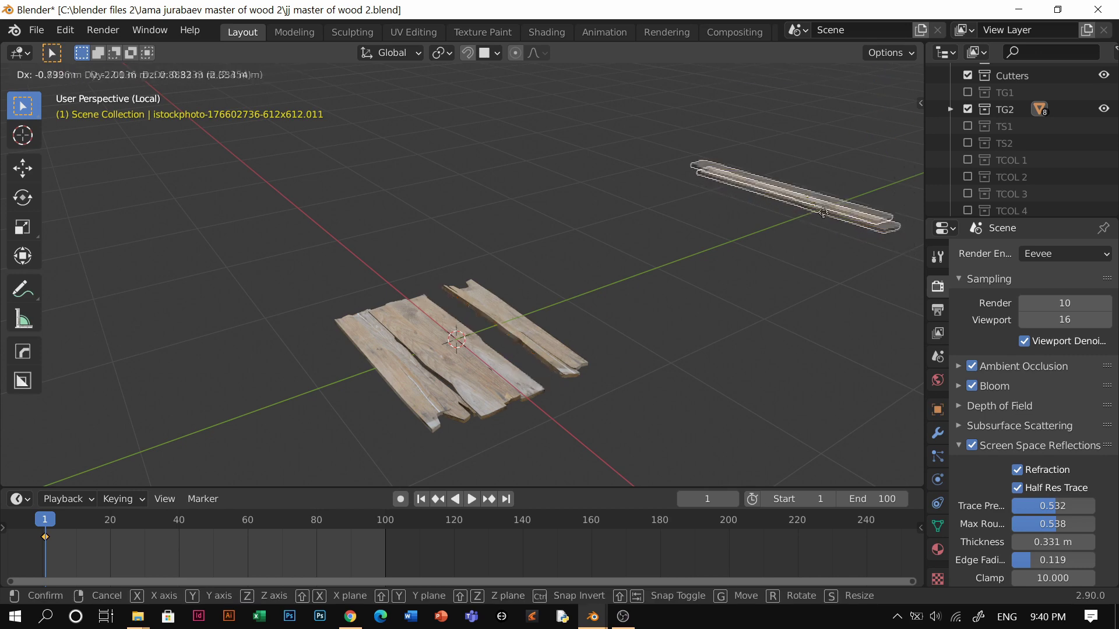
left_click(846, 143)
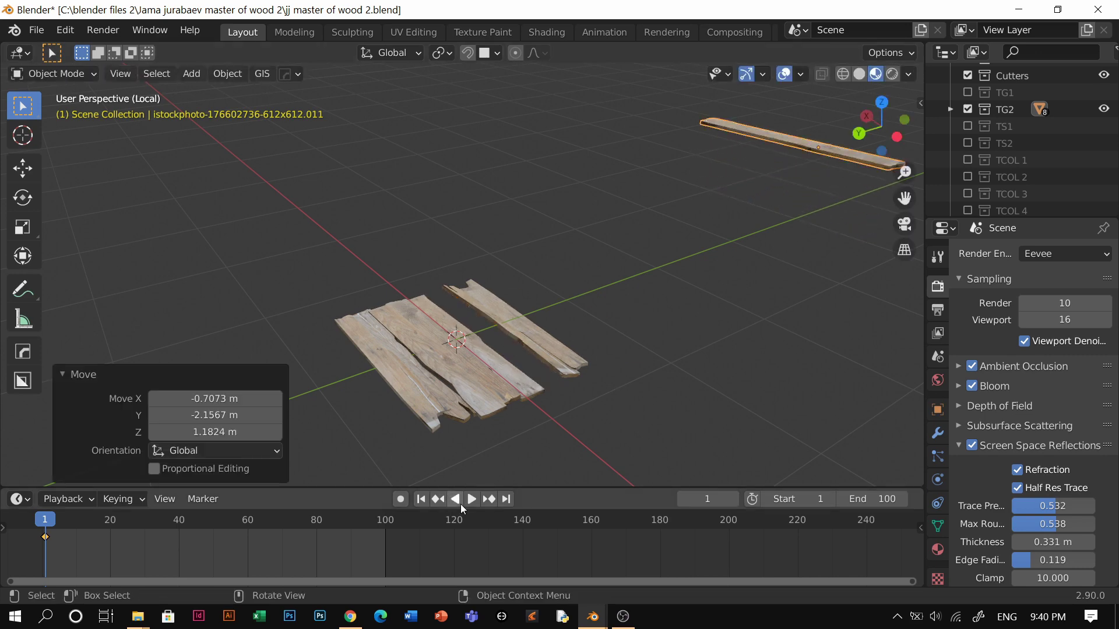
left_click(506, 499)
key("g")
left_click(810, 210)
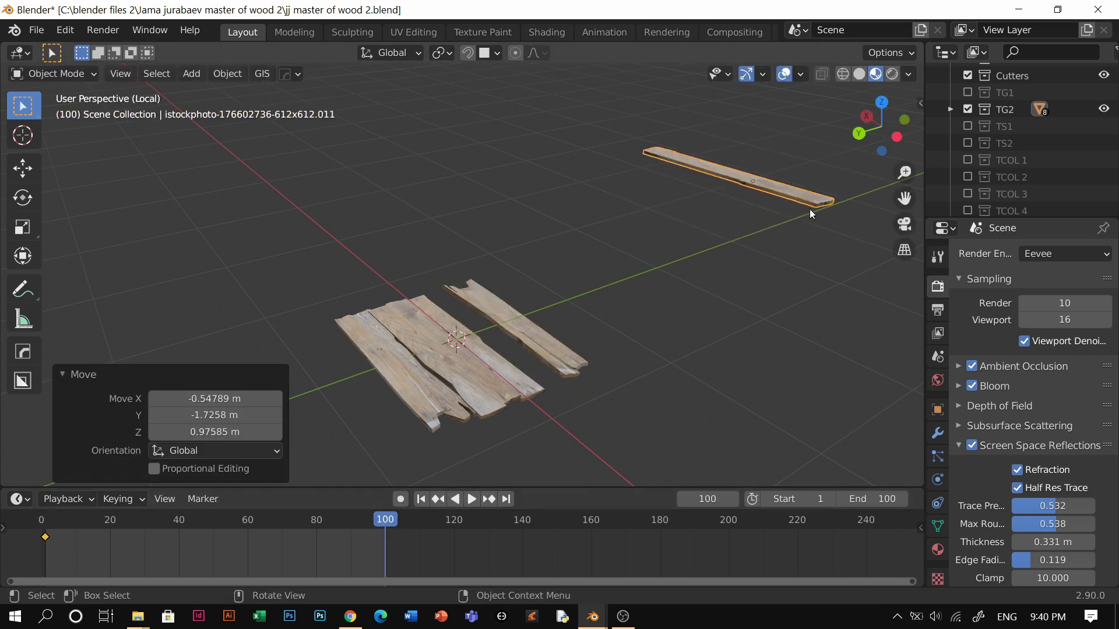
key("i")
left_click(809, 209)
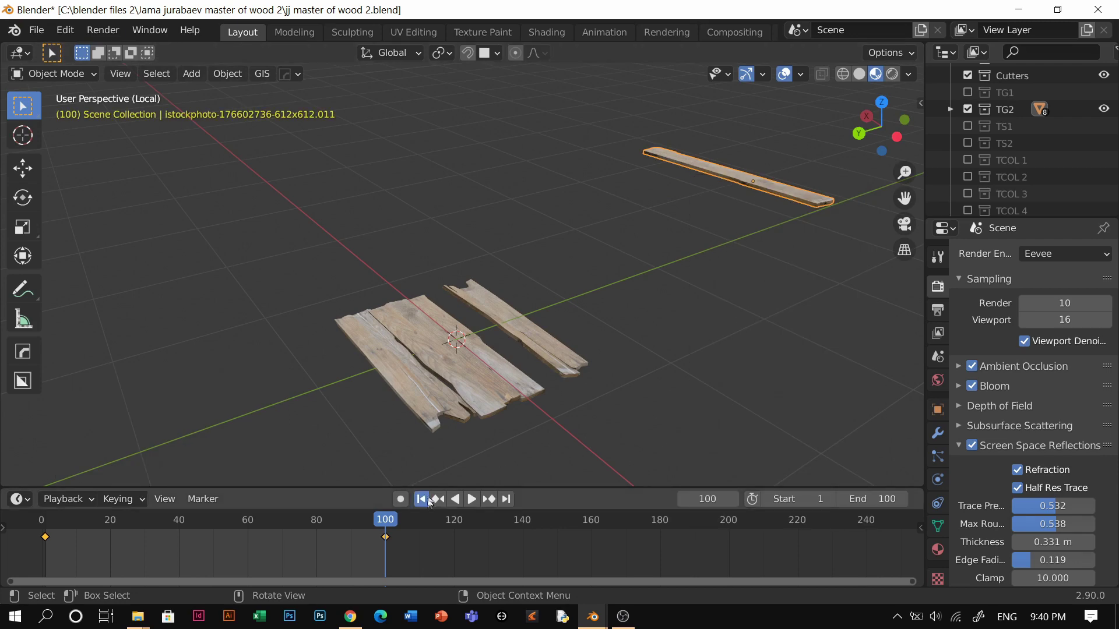
Rewind and play the plank animation, then select all the TG2 planks
left_click(471, 500)
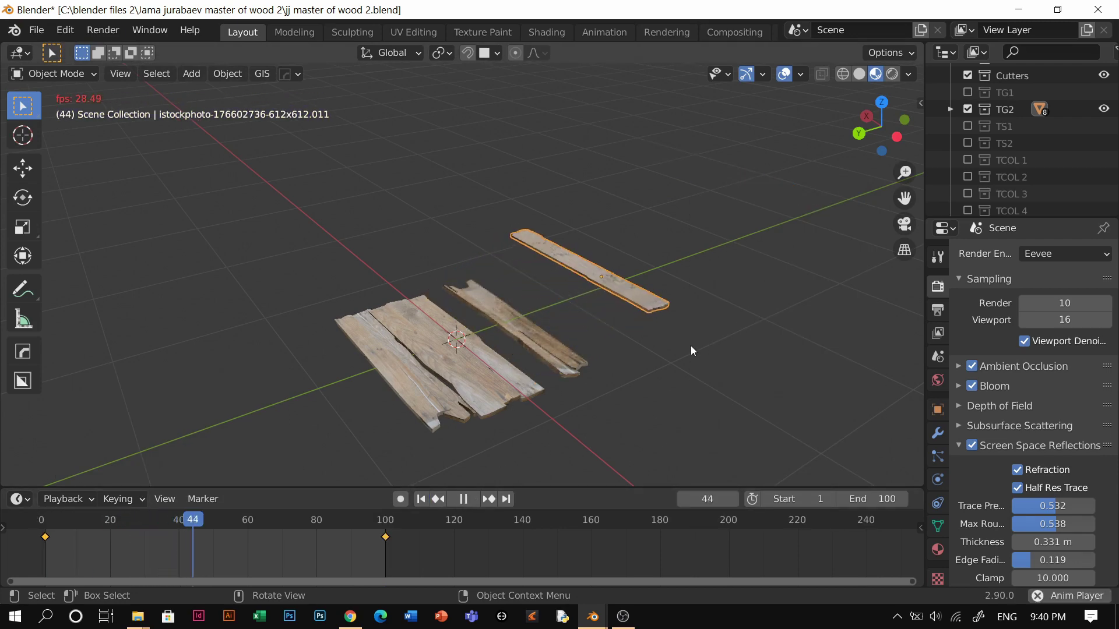
key("space")
middle_click_drag(454, 366, 588, 344)
left_click(698, 254, "shift")
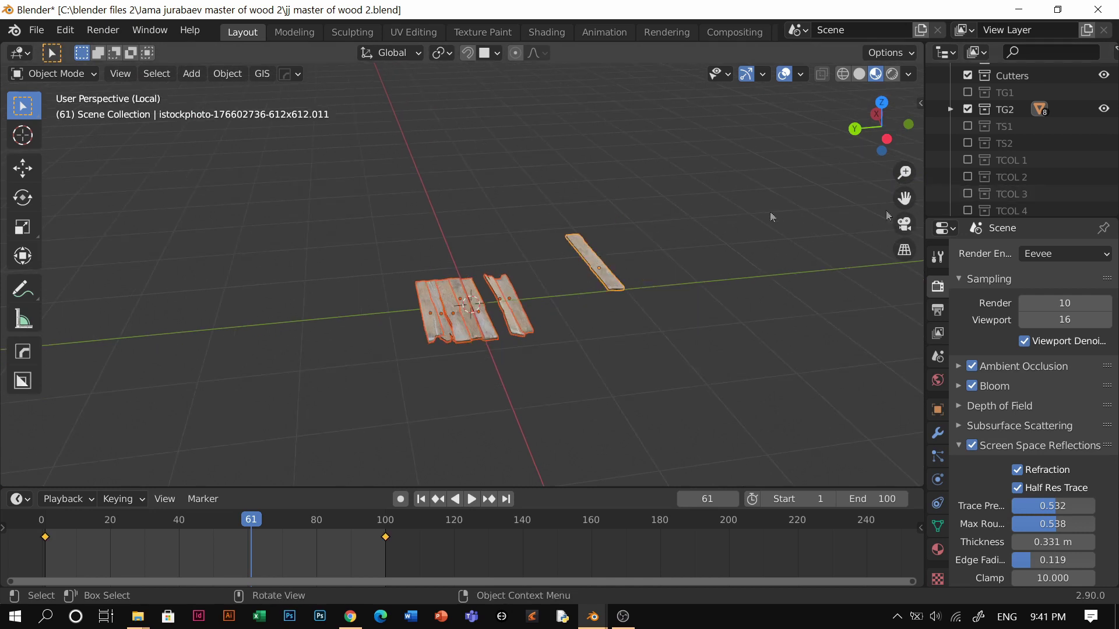
Exclude TG2 and leave local view to show the whole wooden castle
left_click(968, 109)
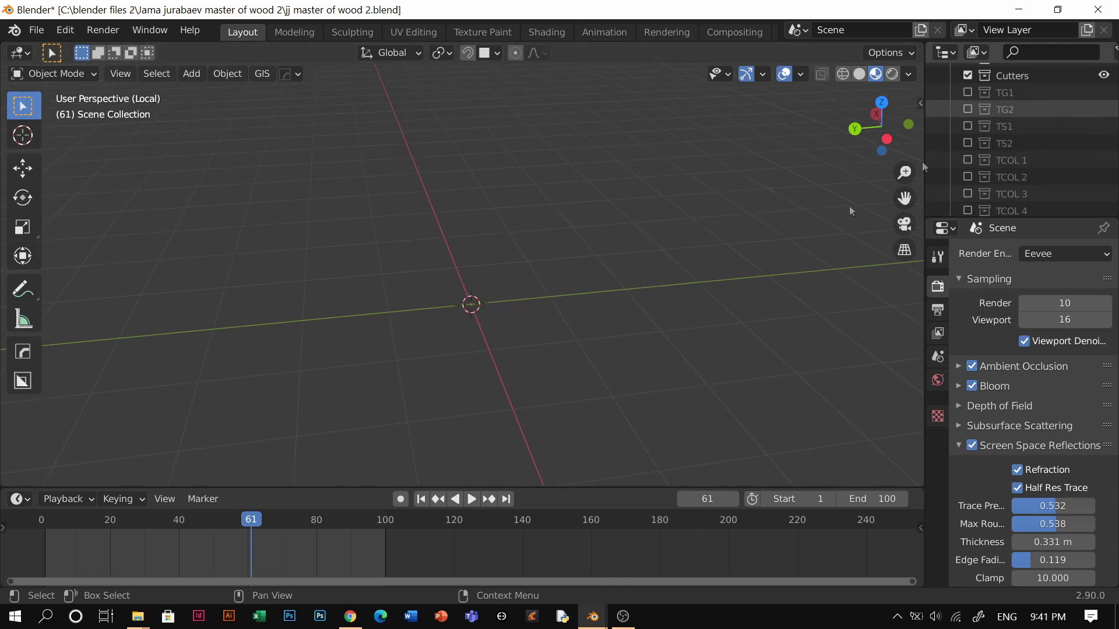
key("KP_Divide")
middle_click_drag(524, 271, 624, 305)
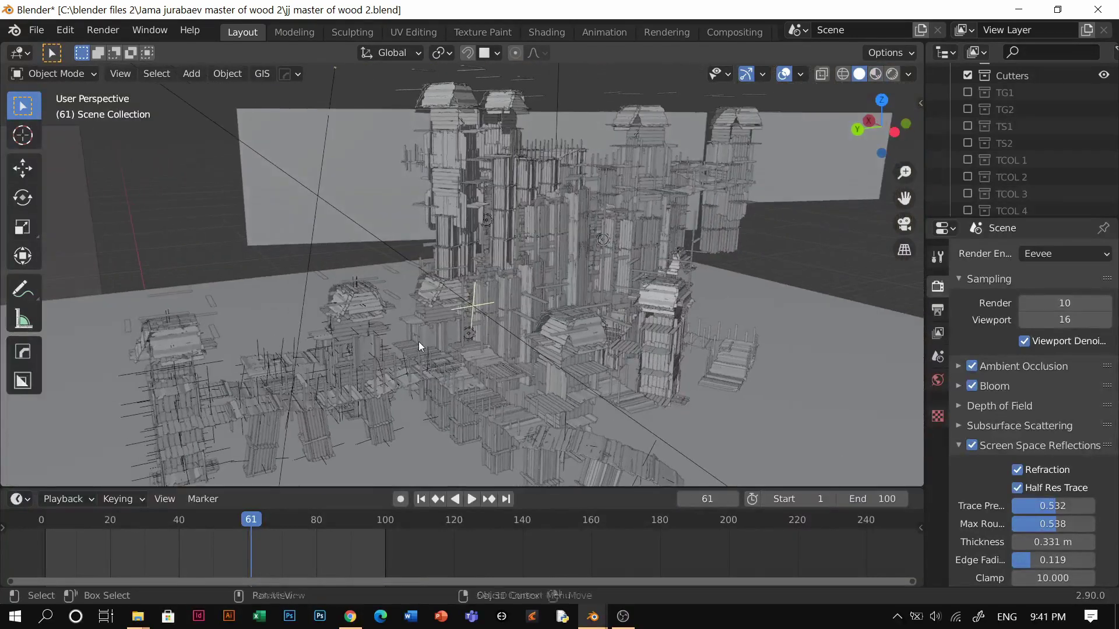
scroll(419, 342, "up", 4)
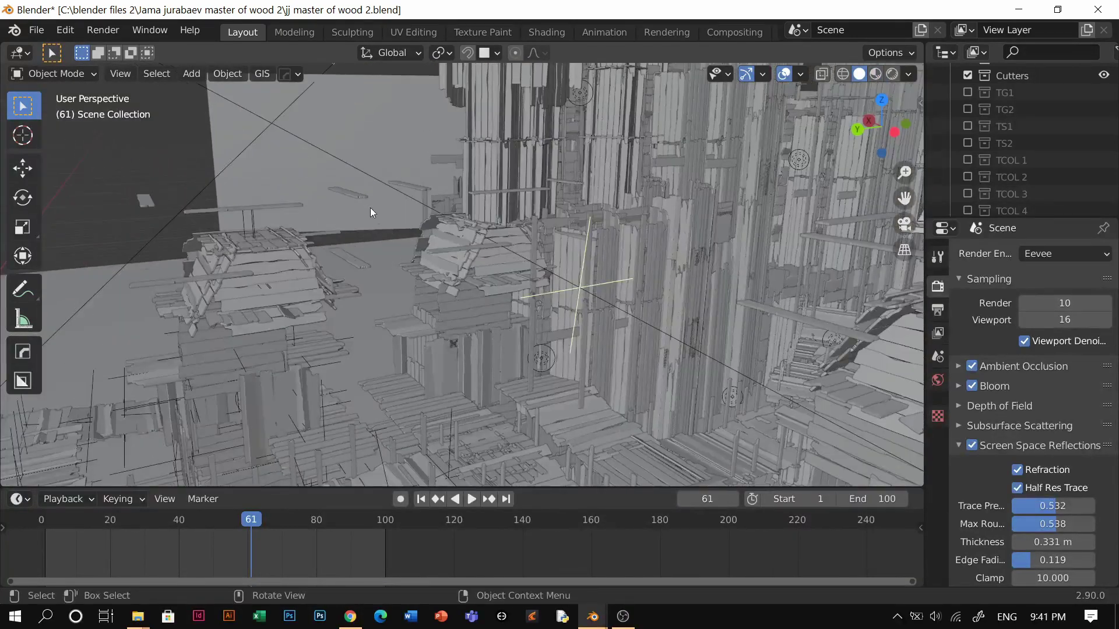
Play the animation from frame 1 and stop it at frame 94
left_click(420, 499)
key("space")
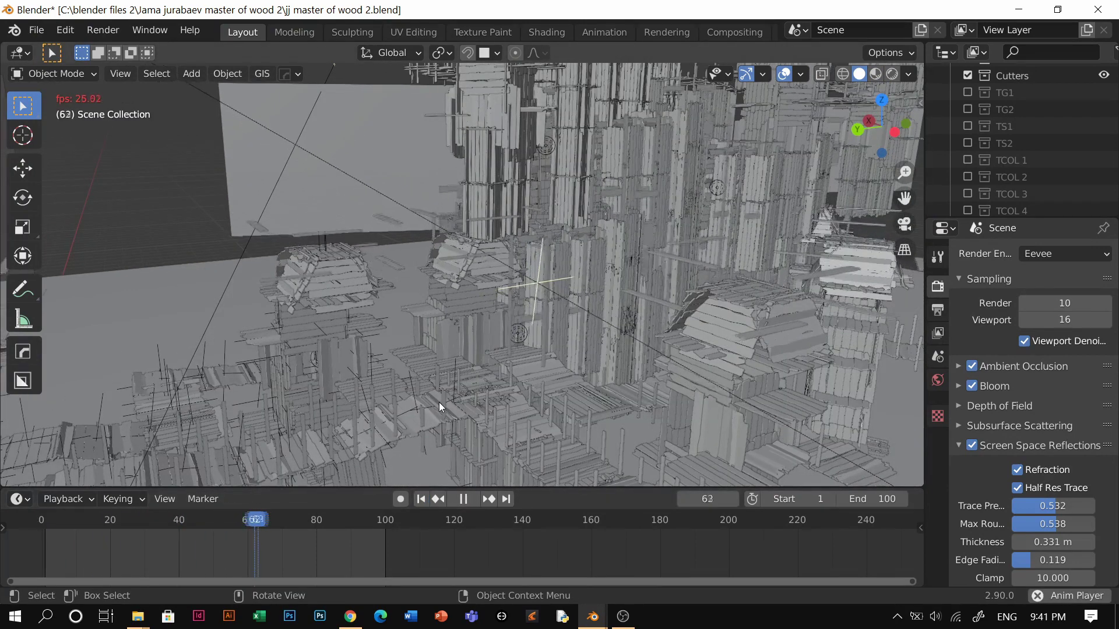
key("space")
scroll(1010, 151, "up", 2)
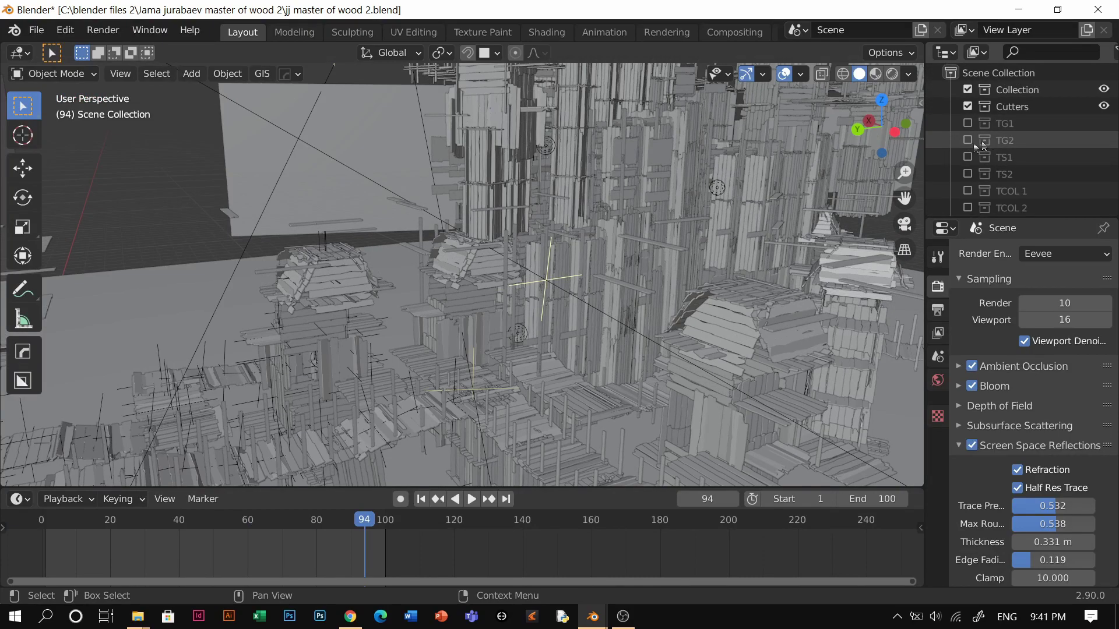
scroll(630, 256, "down", 5)
middle_click_drag(632, 255, 505, 274)
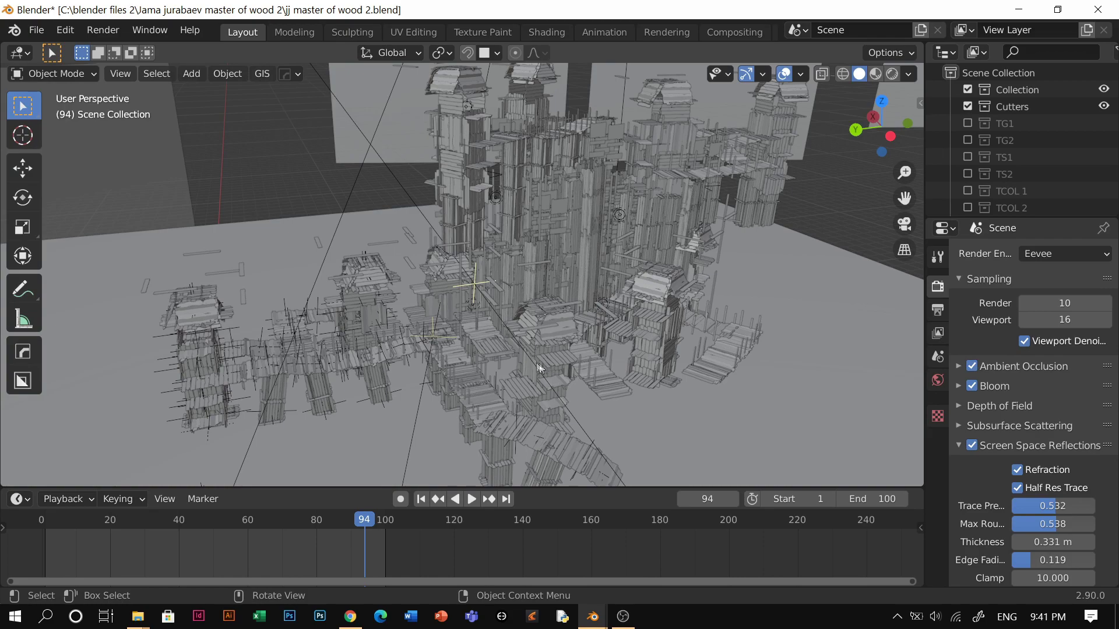
middle_click_drag(534, 320, 593, 260)
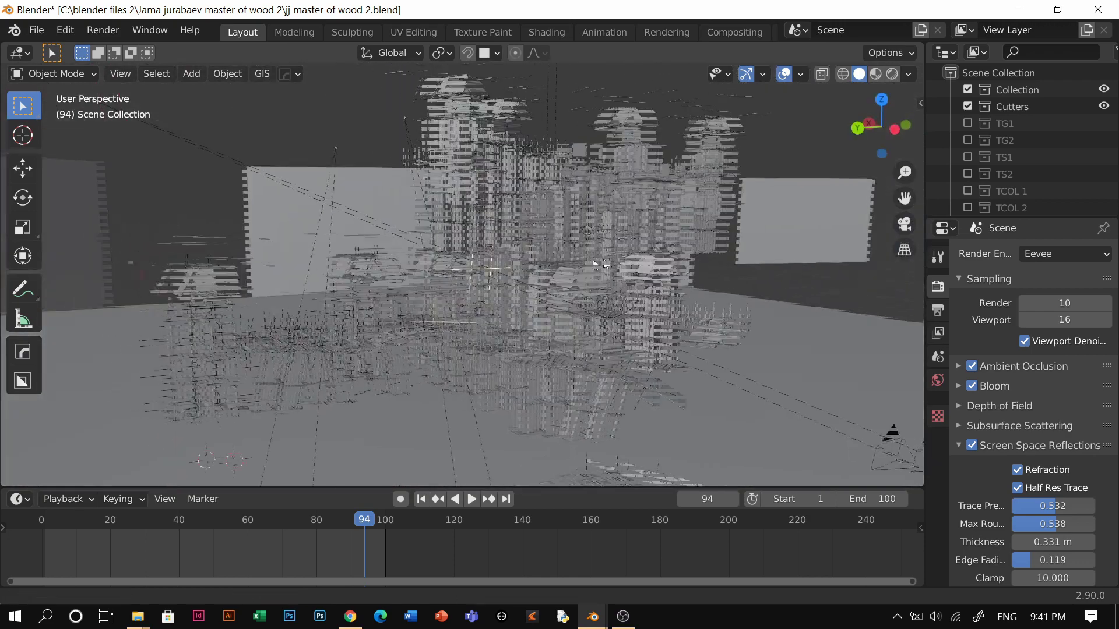
scroll(613, 260, "up", 5)
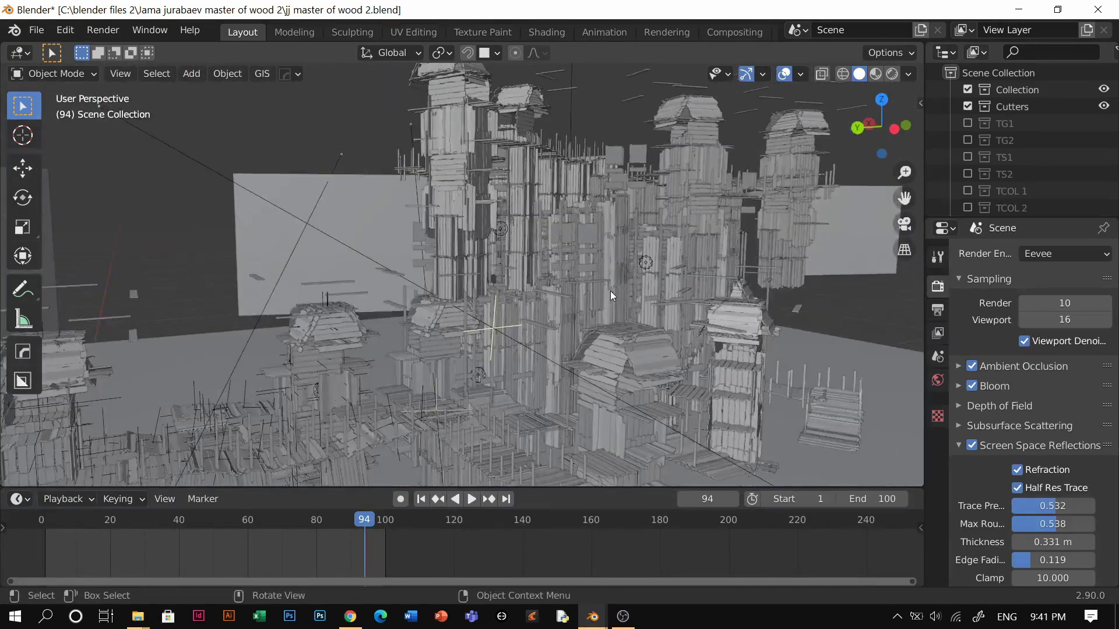